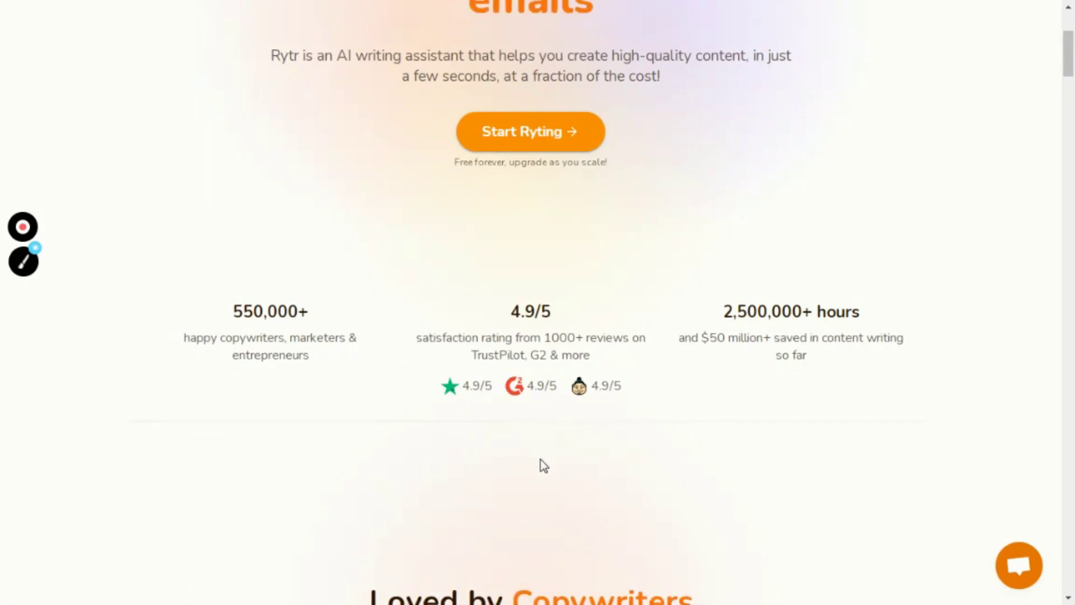
Look through the Rytr home page's user reviews, feature sections and pricing plans, then return to its beginning
{"action": "scroll", "coordinate": [536, 469], "scroll_direction": "down", "scroll_amount": 7}
{"action": "scroll", "coordinate": [535, 471], "scroll_direction": "down", "scroll_amount": 4}
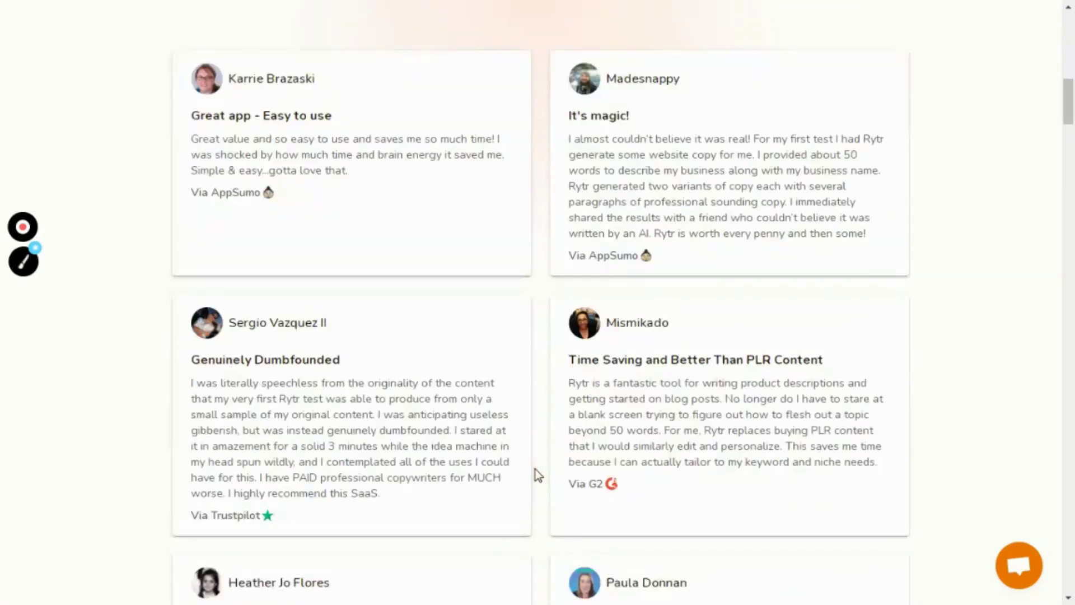
{"action": "scroll", "coordinate": [535, 469], "scroll_direction": "down", "scroll_amount": 15}
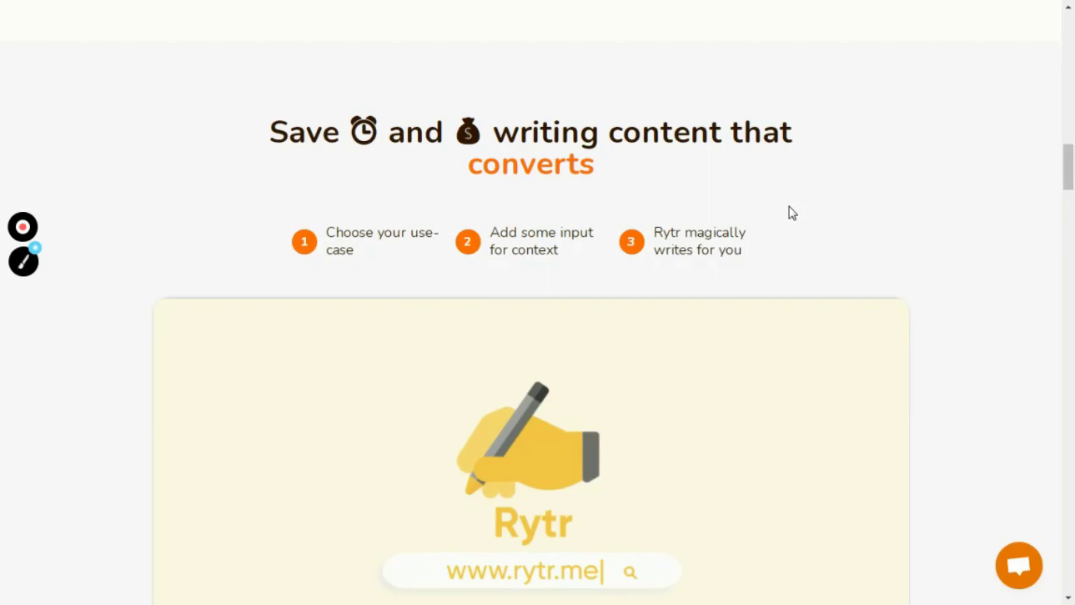
{"action": "scroll", "coordinate": [788, 207], "scroll_direction": "down", "scroll_amount": 20}
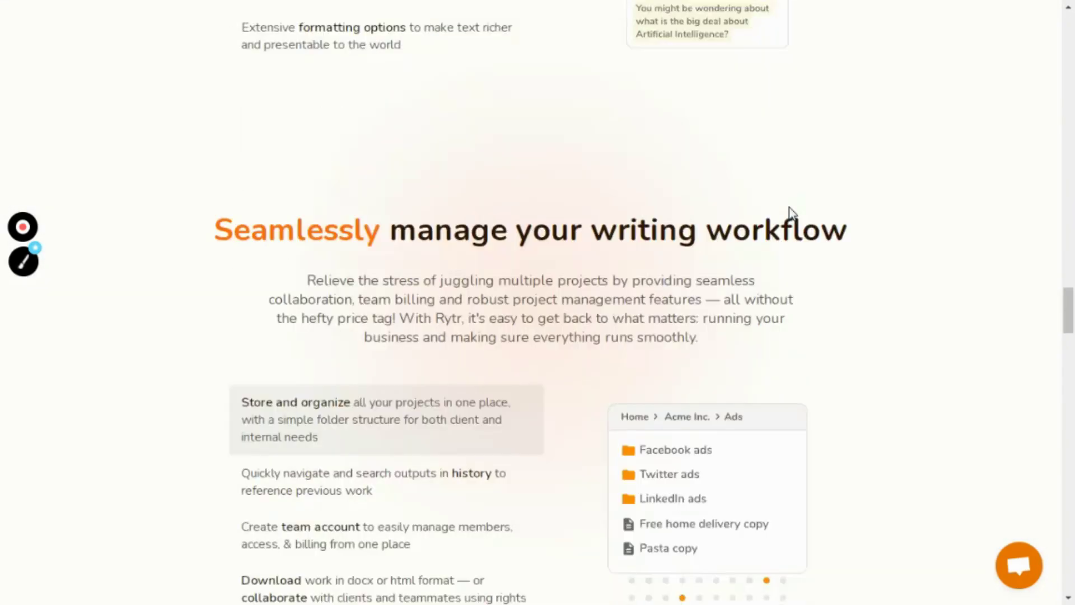
{"action": "scroll", "coordinate": [788, 208], "scroll_direction": "down", "scroll_amount": 20}
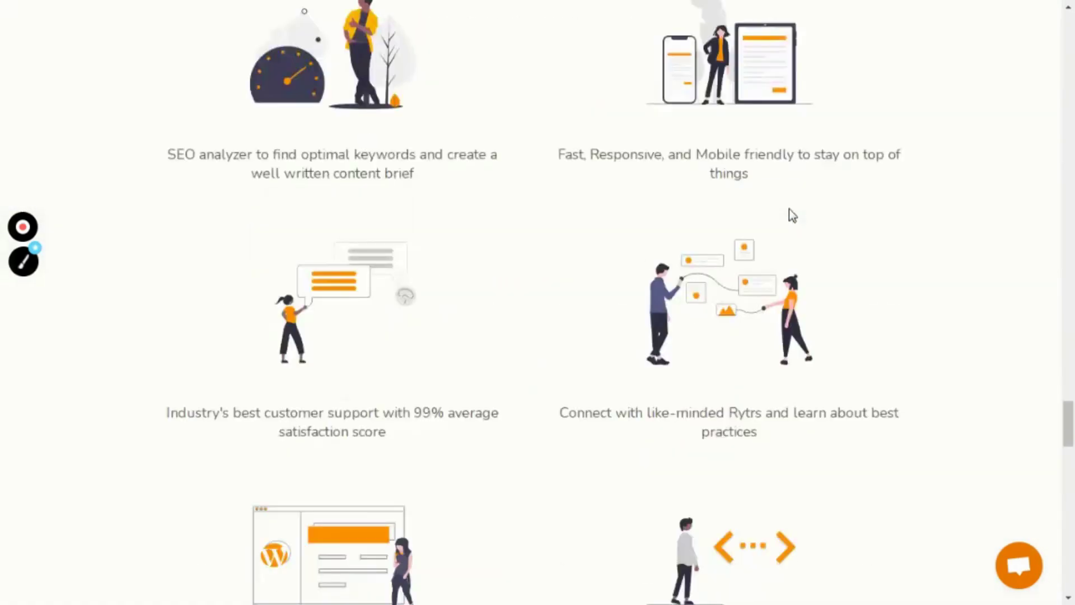
{"action": "scroll", "coordinate": [789, 210], "scroll_direction": "down", "scroll_amount": 20}
{"action": "scroll", "coordinate": [837, 185], "scroll_direction": "up", "scroll_amount": 2}
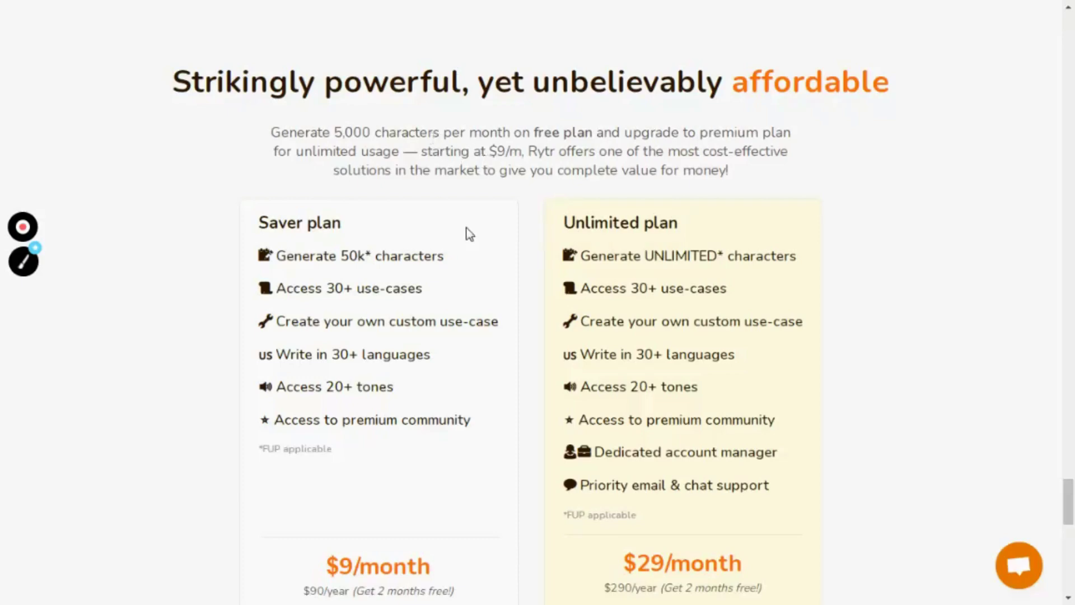
{"action": "scroll", "coordinate": [468, 233], "scroll_direction": "down", "scroll_amount": 1}
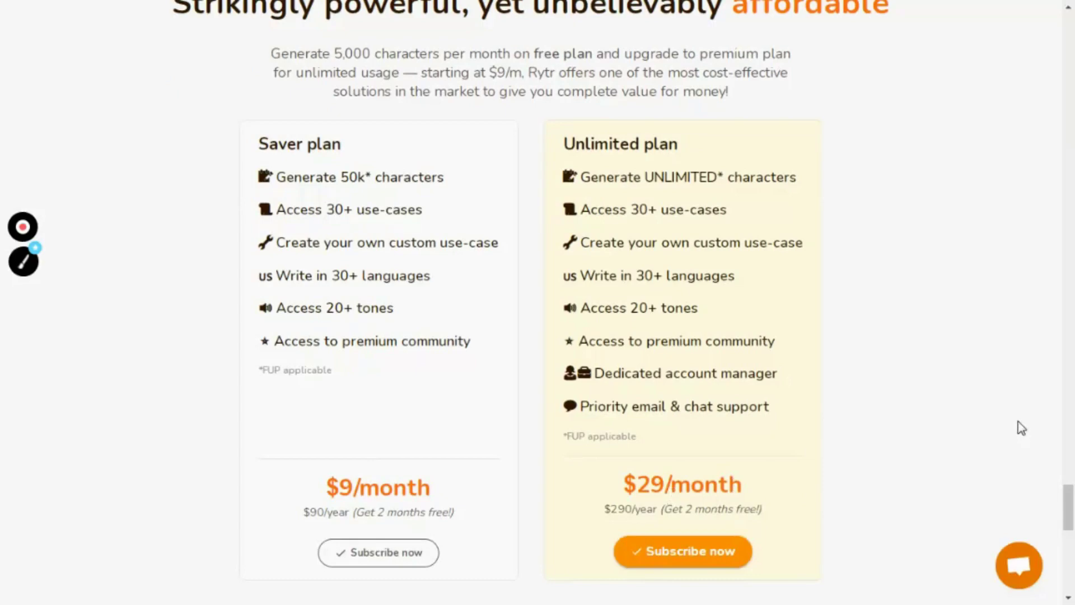
{"action": "left_click_drag", "start_coordinate": [1068, 501], "coordinate": [1070, 14]}
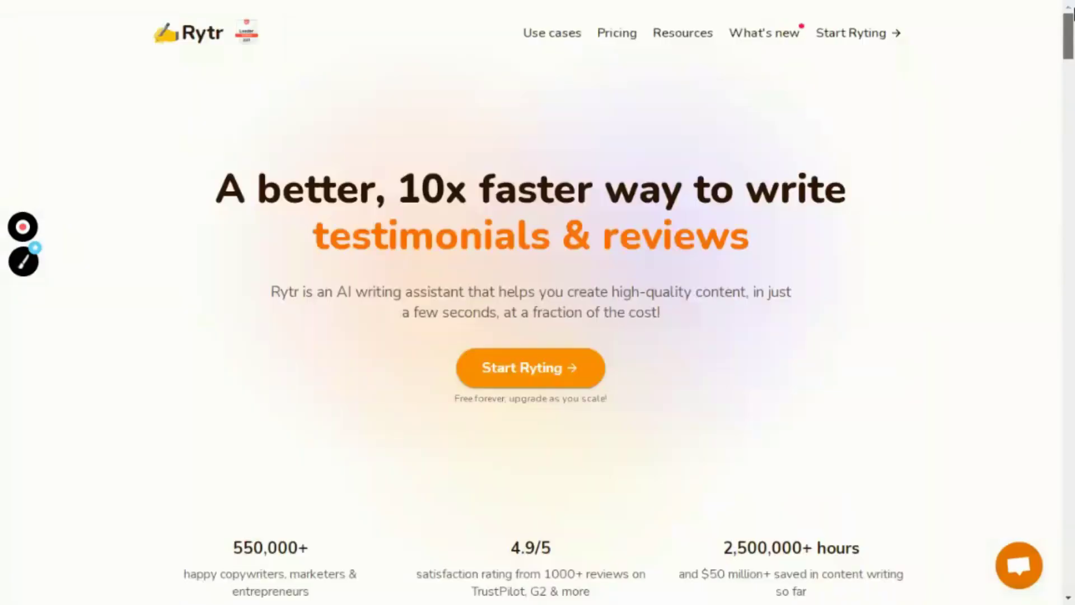
Launch the Rytr writing workspace, view the writing history and return to the writing form
{"action": "left_click", "coordinate": [550, 374]}
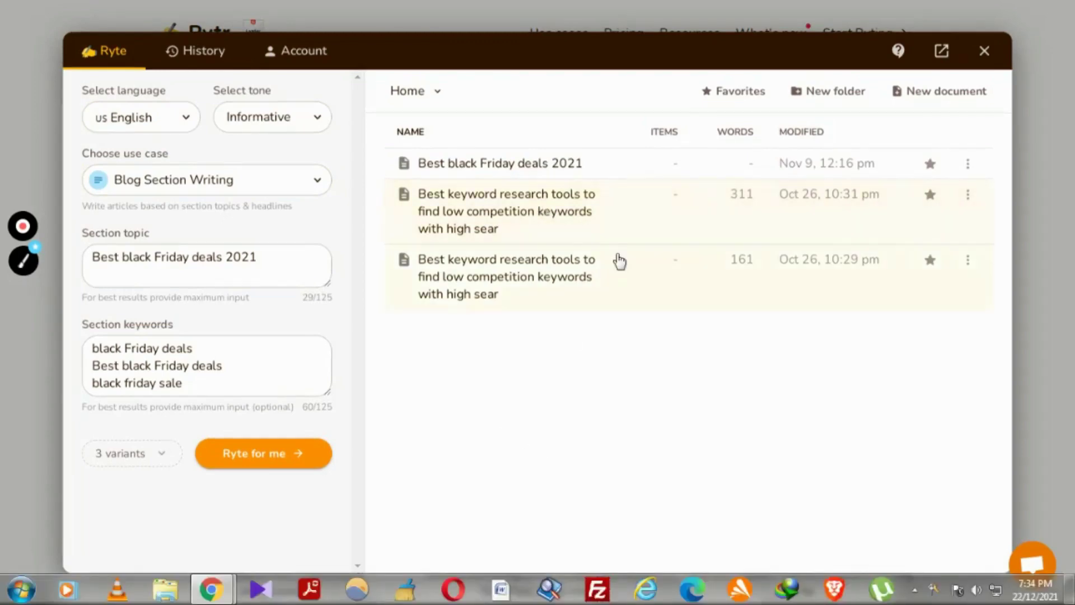
{"action": "left_click", "coordinate": [203, 53]}
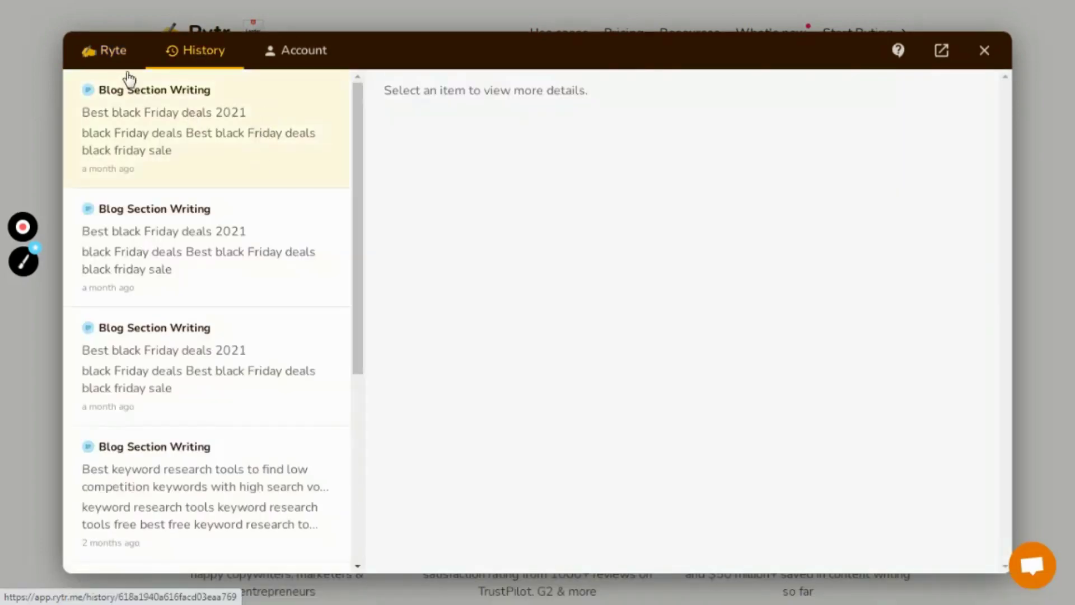
{"action": "left_click", "coordinate": [113, 51]}
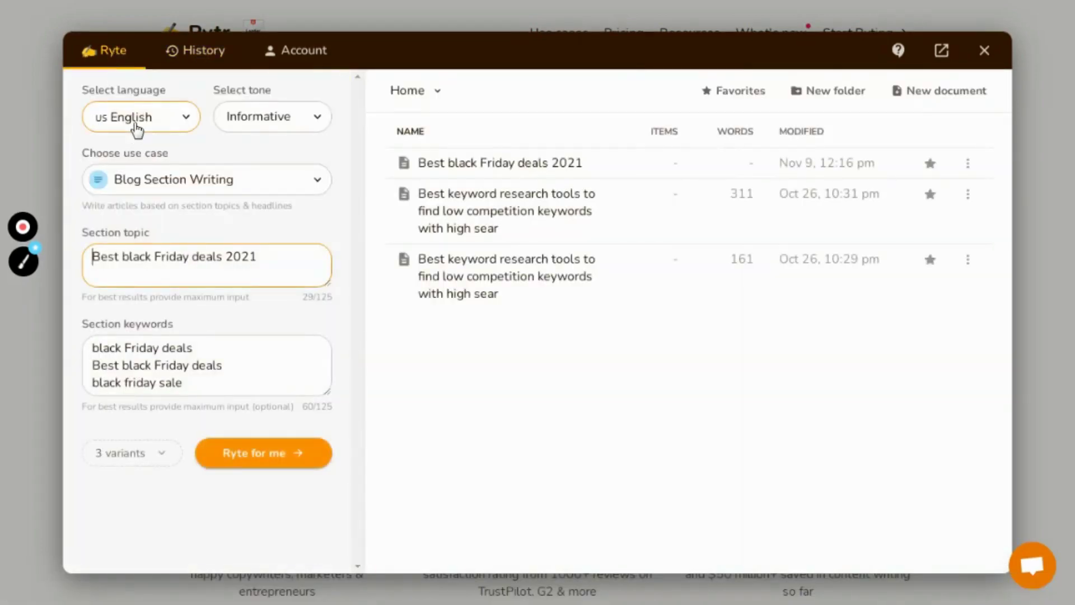
Examine the available output languages and writing tones without changing either setting
{"action": "left_click", "coordinate": [136, 129]}
{"action": "scroll", "coordinate": [139, 185], "scroll_direction": "down", "scroll_amount": 5}
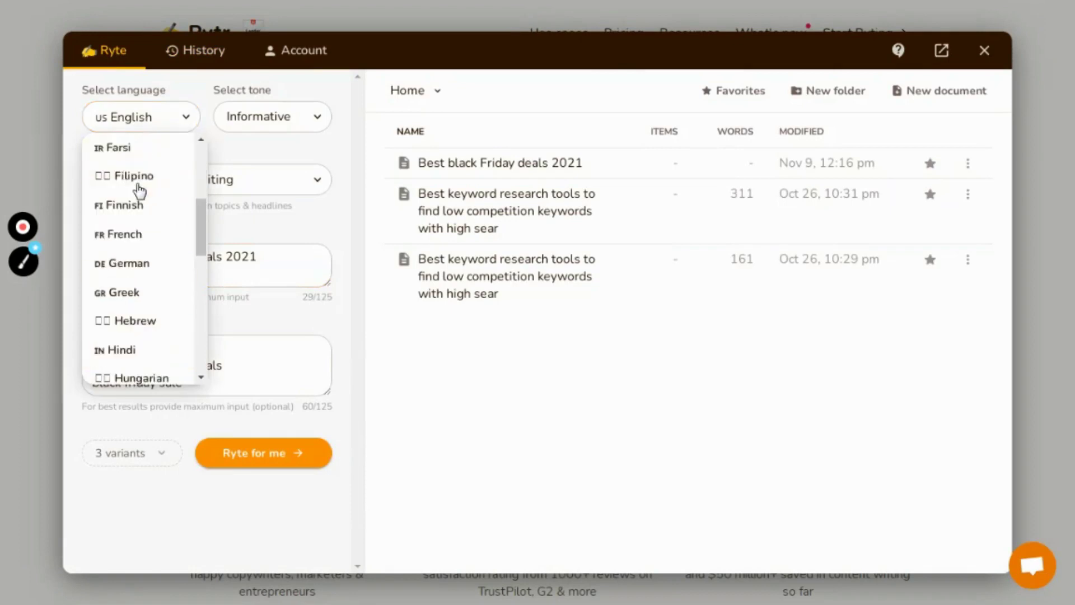
{"action": "scroll", "coordinate": [139, 190], "scroll_direction": "down", "scroll_amount": 3}
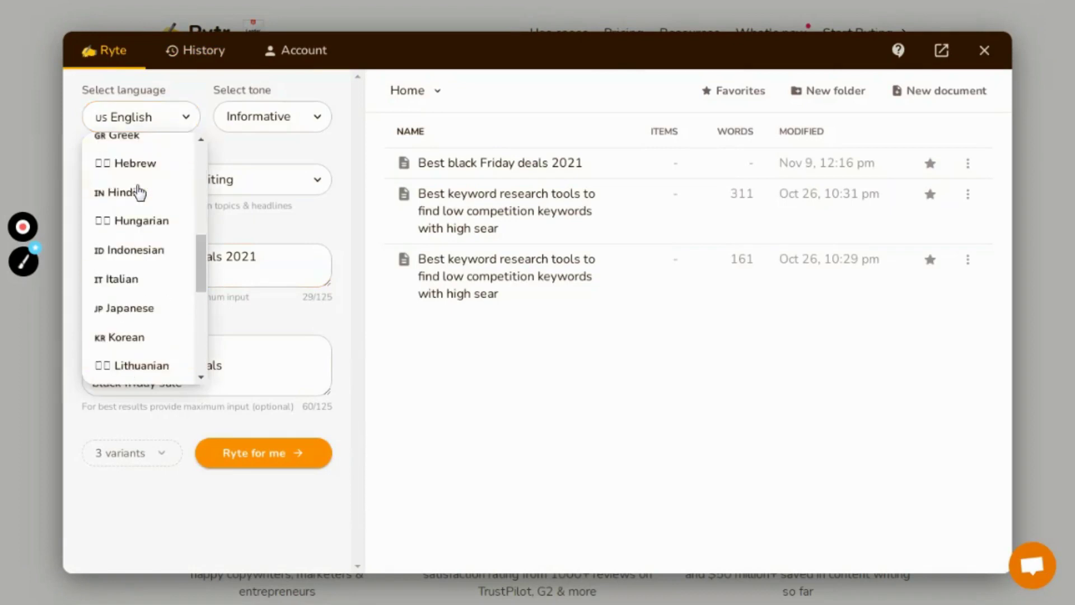
{"action": "left_click", "coordinate": [242, 123]}
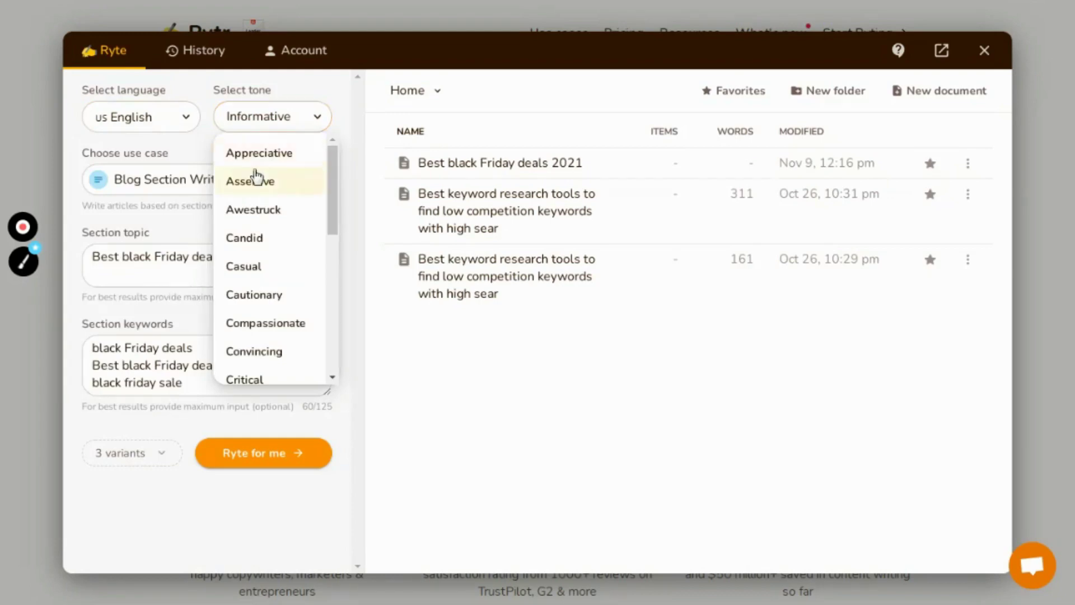
{"action": "scroll", "coordinate": [266, 232], "scroll_direction": "down", "scroll_amount": 2}
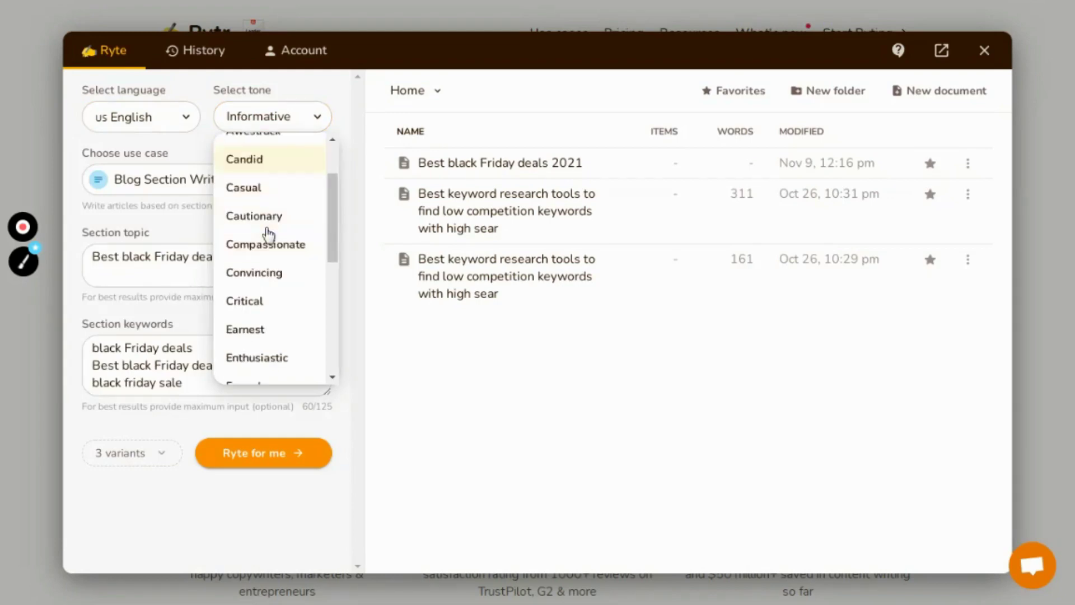
{"action": "scroll", "coordinate": [289, 230], "scroll_direction": "down", "scroll_amount": 3}
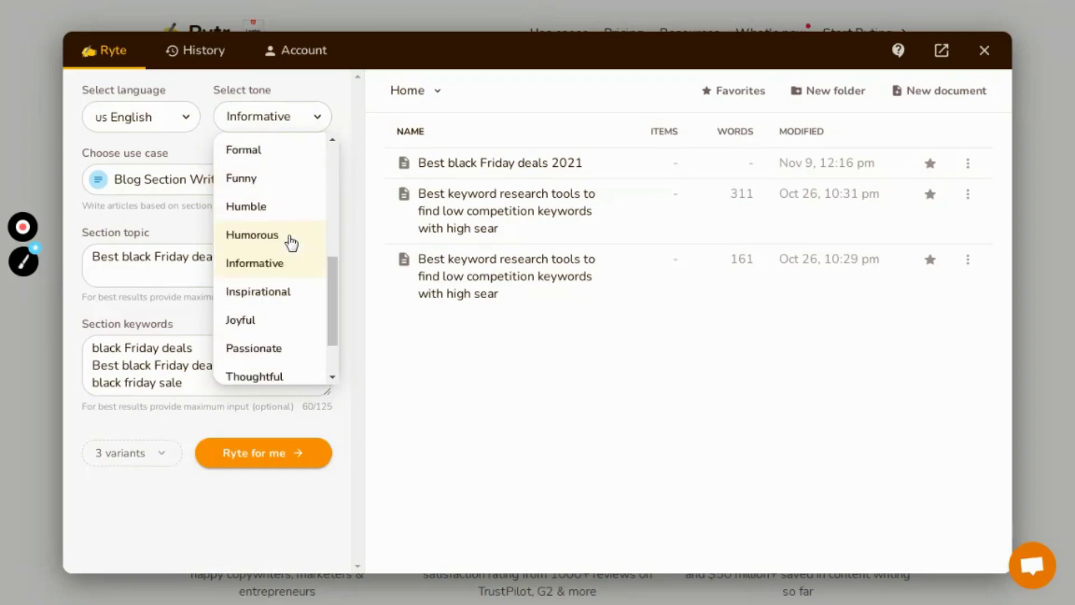
{"action": "left_click", "coordinate": [271, 126]}
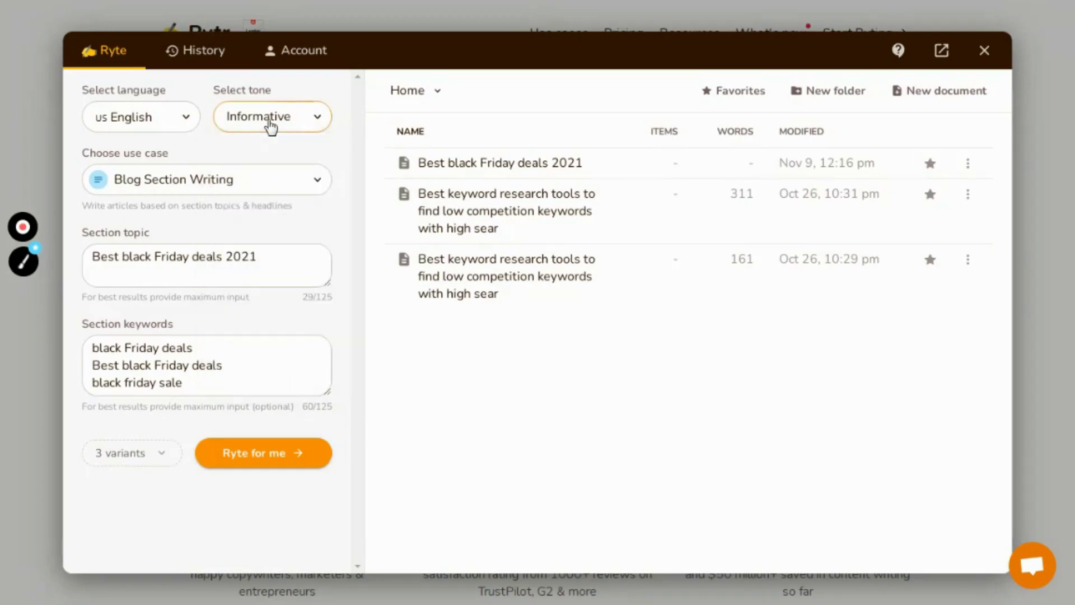
Examine the whole list of writing use cases, leaving Blog Section Writing selected
{"action": "left_click", "coordinate": [211, 190]}
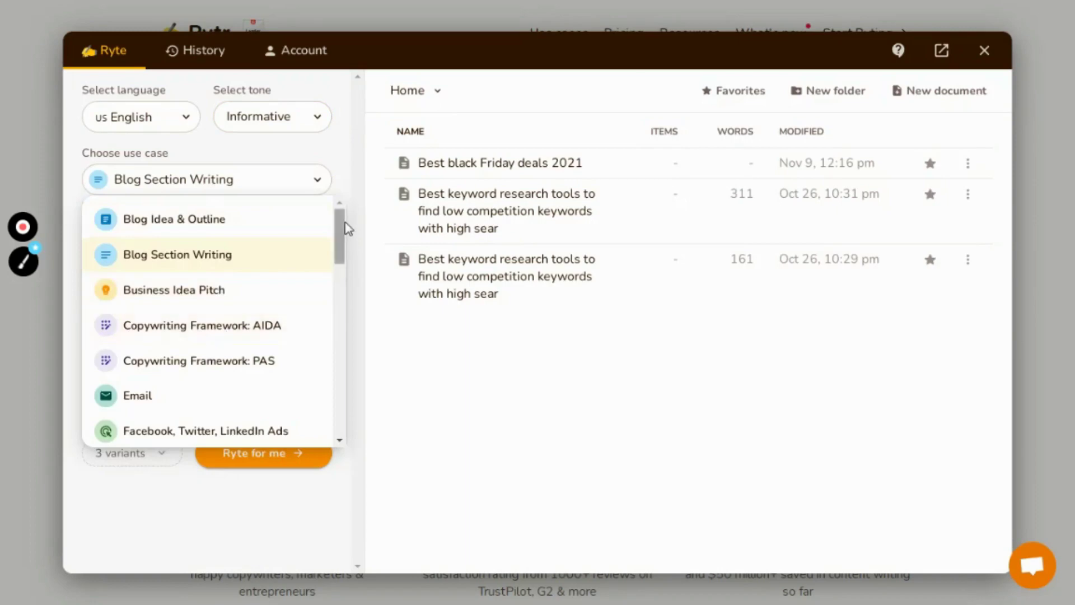
{"action": "scroll", "coordinate": [343, 258], "scroll_direction": "down", "scroll_amount": 2}
{"action": "left_click_drag", "start_coordinate": [343, 258], "coordinate": [306, 445]}
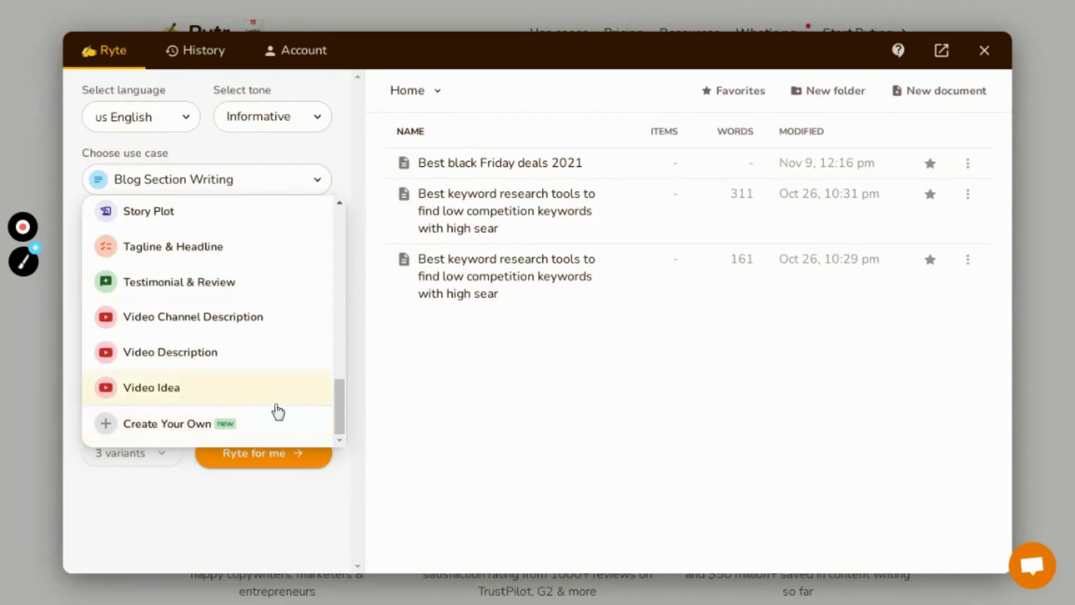
{"action": "left_click_drag", "start_coordinate": [343, 405], "coordinate": [343, 187]}
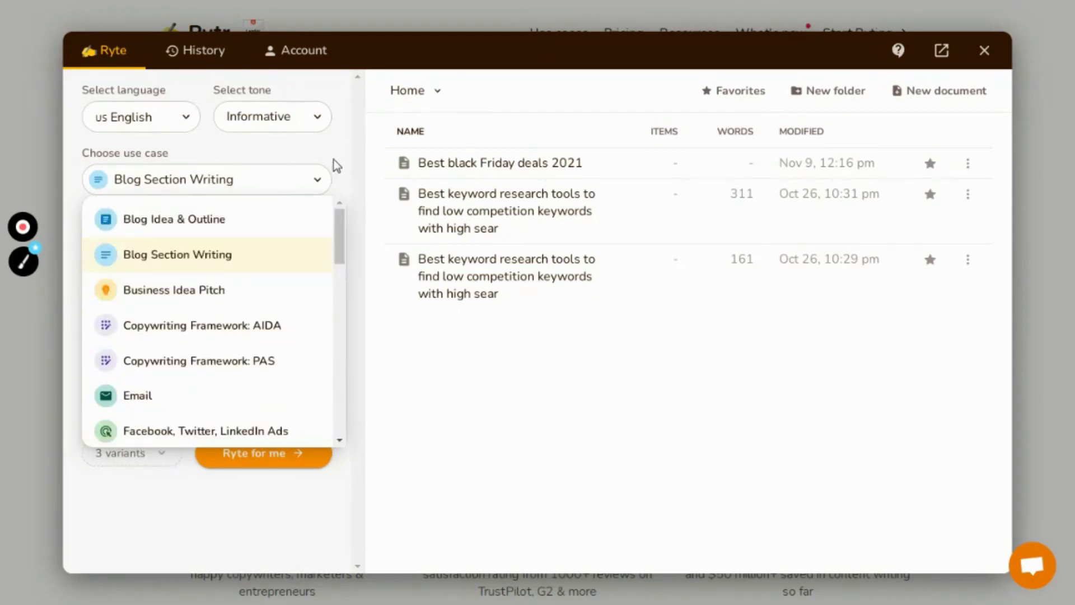
{"action": "left_click", "coordinate": [333, 162]}
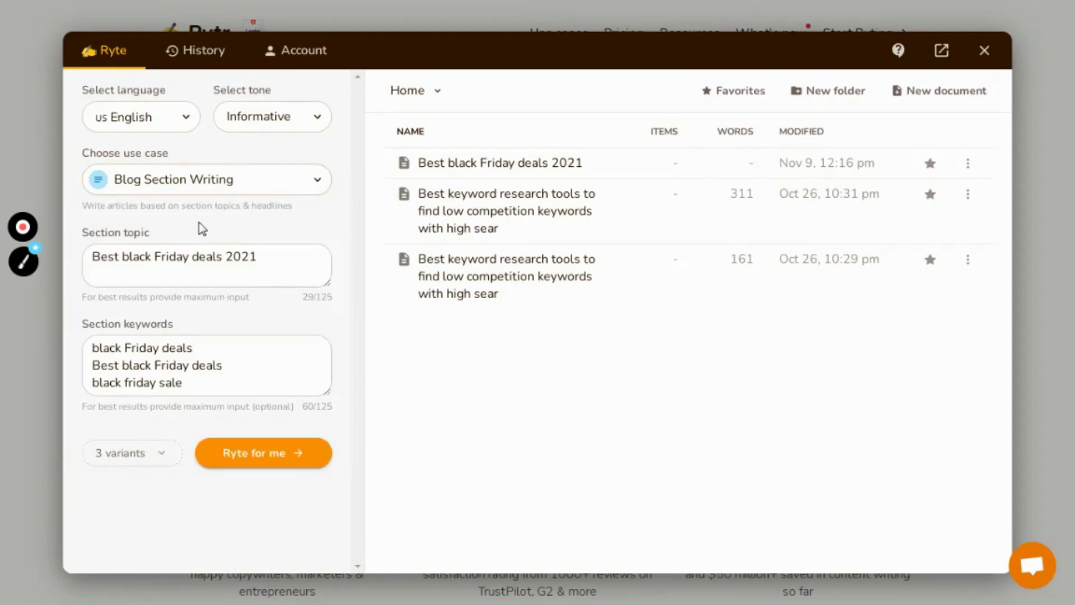
Replace the section topic with "Marketing metrics"
{"action": "triple_click", "coordinate": [193, 256]}
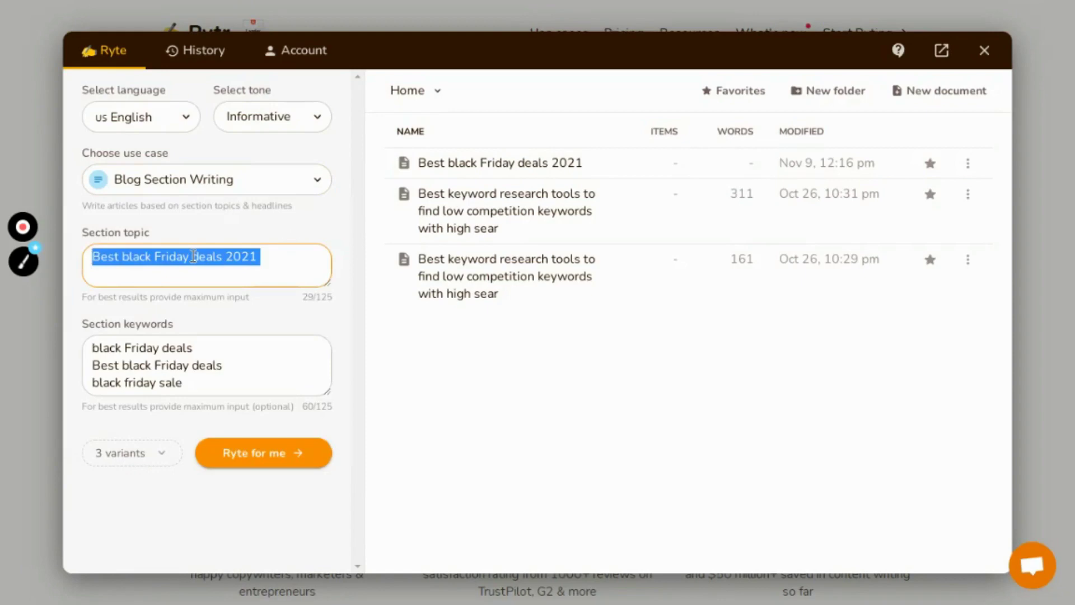
{"action": "type", "text": "Marketi"}
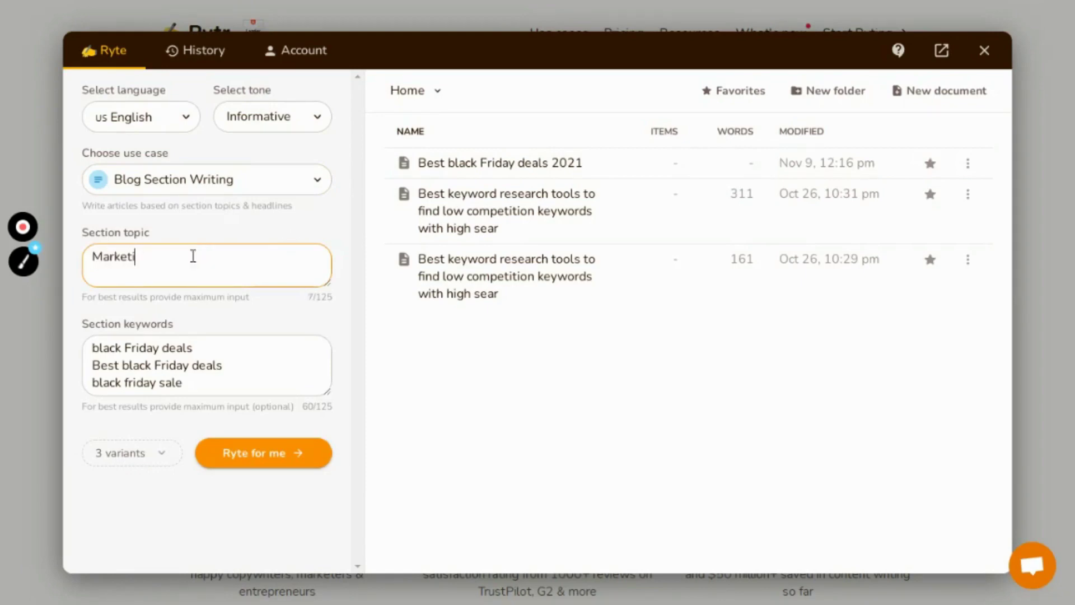
{"action": "type", "text": "ng metrics"}
Replace the first section keyword with "marketing metrics" on its own line
{"action": "left_click", "coordinate": [204, 350]}
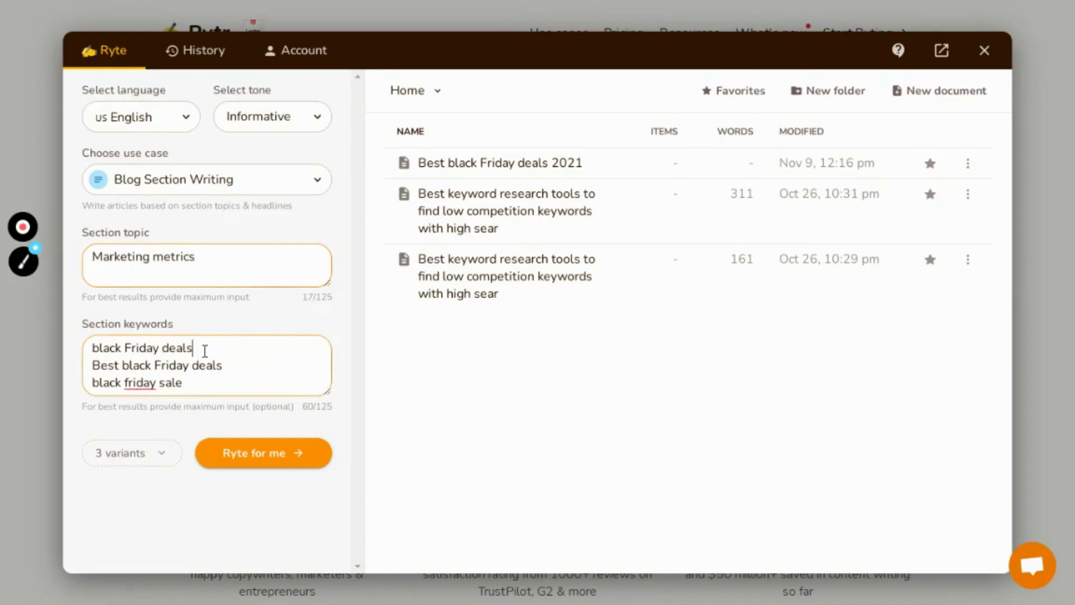
{"action": "triple_click", "coordinate": [205, 350]}
{"action": "type", "text": "marketing "}
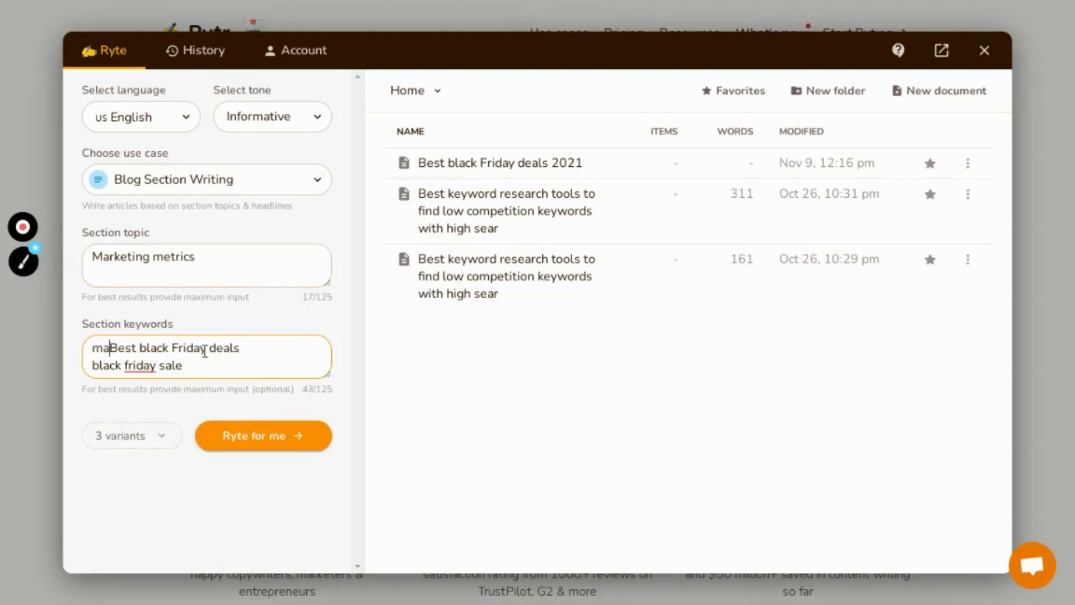
{"action": "type", "text": "metrics"}
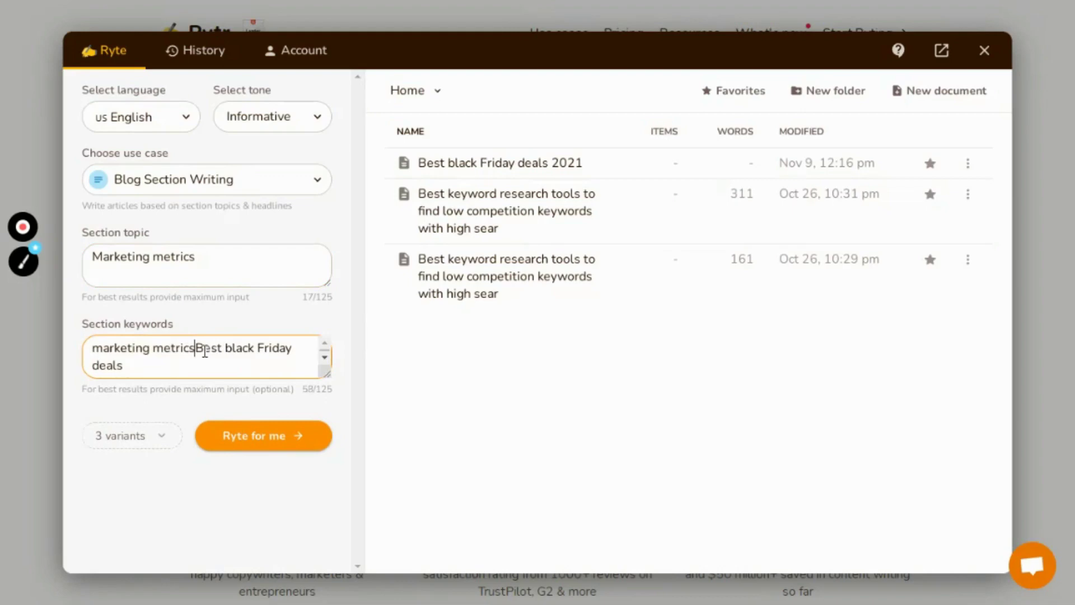
{"action": "key", "text": "Return"}
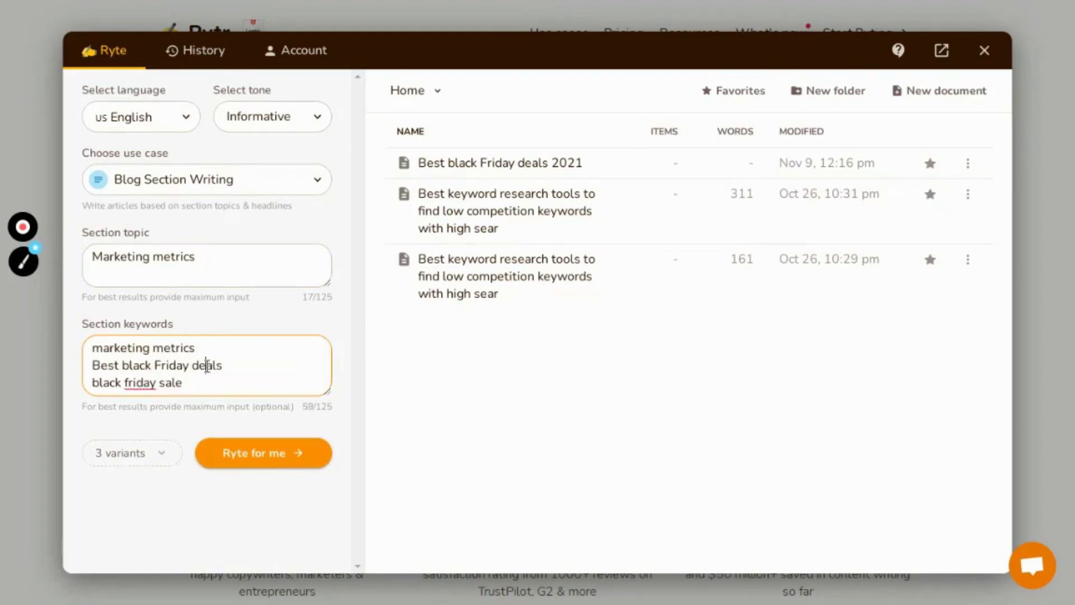
Replace the second section keyword with "performance metrics in marketing"
{"action": "double_click", "coordinate": [207, 365]}
{"action": "left_click_drag", "start_coordinate": [162, 365], "coordinate": [164, 348]}
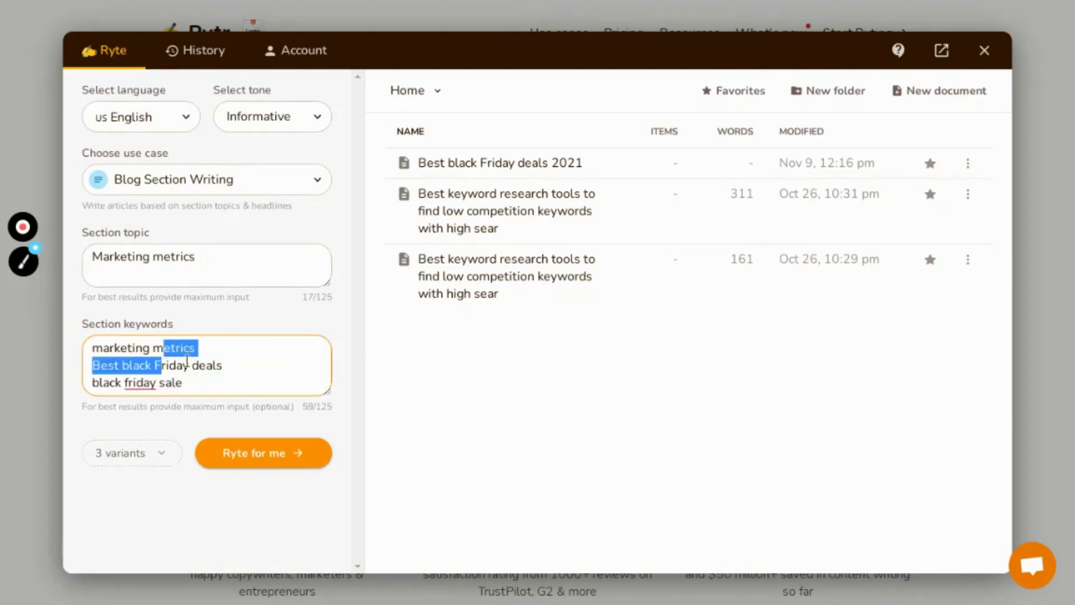
{"action": "left_click", "coordinate": [217, 365]}
{"action": "left_click_drag", "start_coordinate": [228, 366], "coordinate": [116, 367]}
{"action": "key", "text": "BackSpace"}
{"action": "key", "text": "BackSpace"}
{"action": "key", "text": "BackSpace"}
{"action": "key", "text": "BackSpace"}
{"action": "key", "text": "BackSpace"}
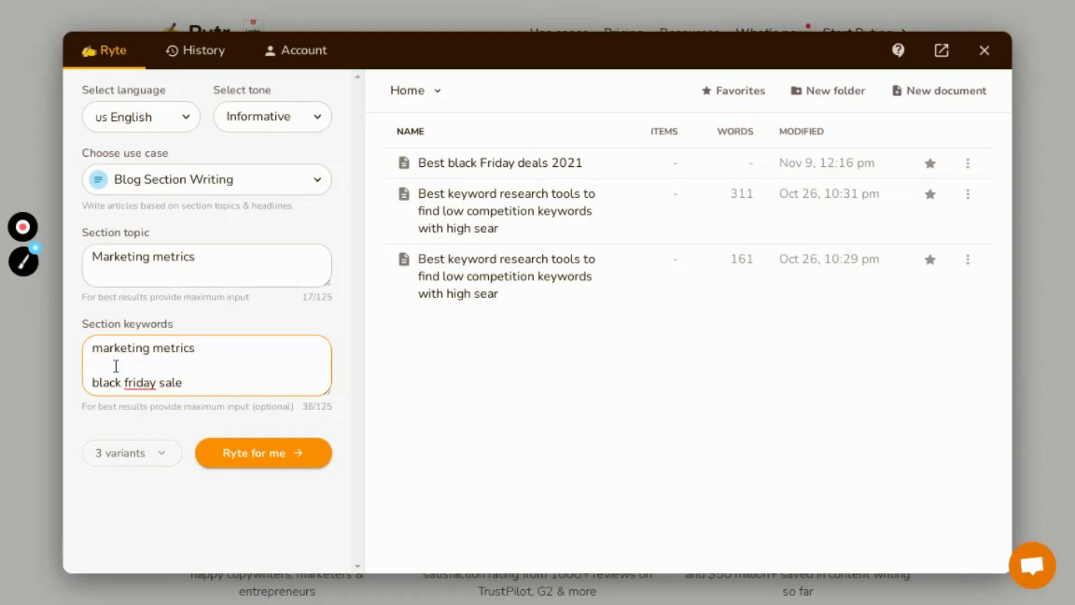
{"action": "type", "text": "performance me"}
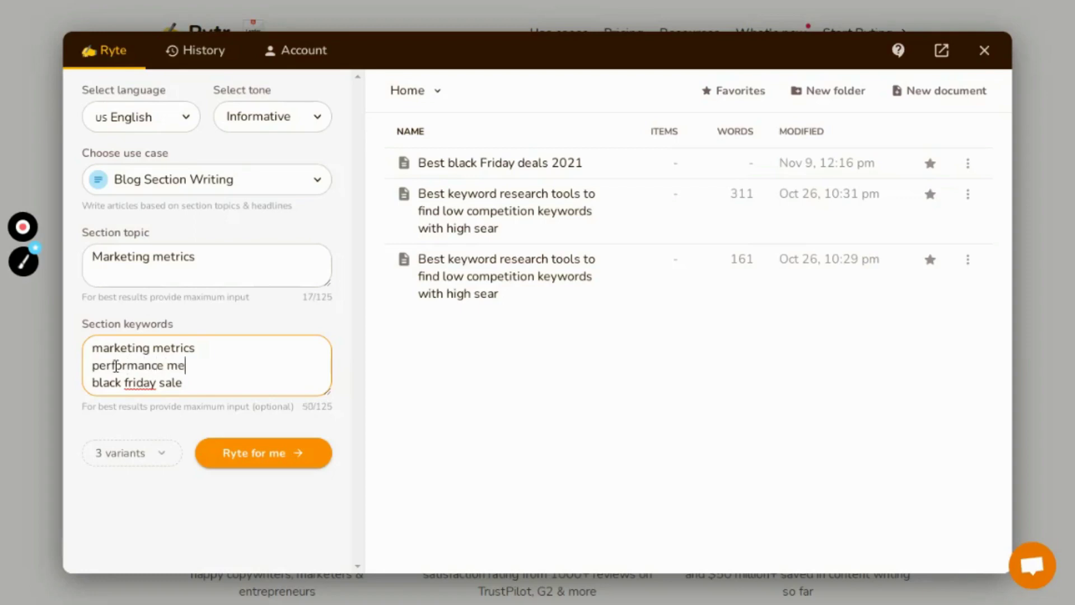
{"action": "type", "text": "trics in marketing"}
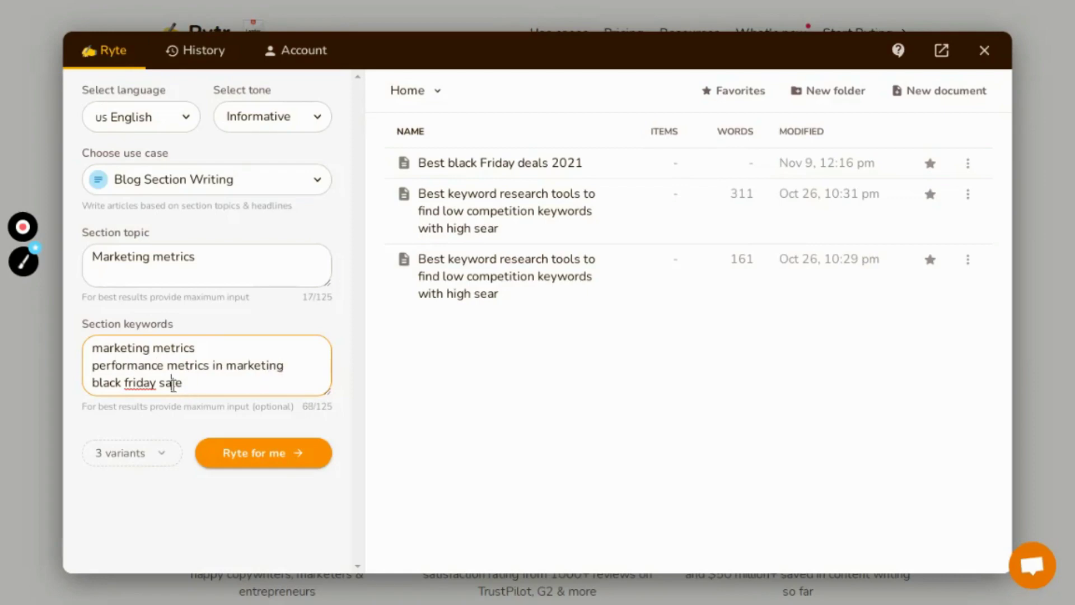
Replace the third section keyword with "marketing reporting software" and check the options for the number of variants
{"action": "left_click_drag", "start_coordinate": [182, 383], "coordinate": [91, 383]}
{"action": "key", "text": "BackSpace"}
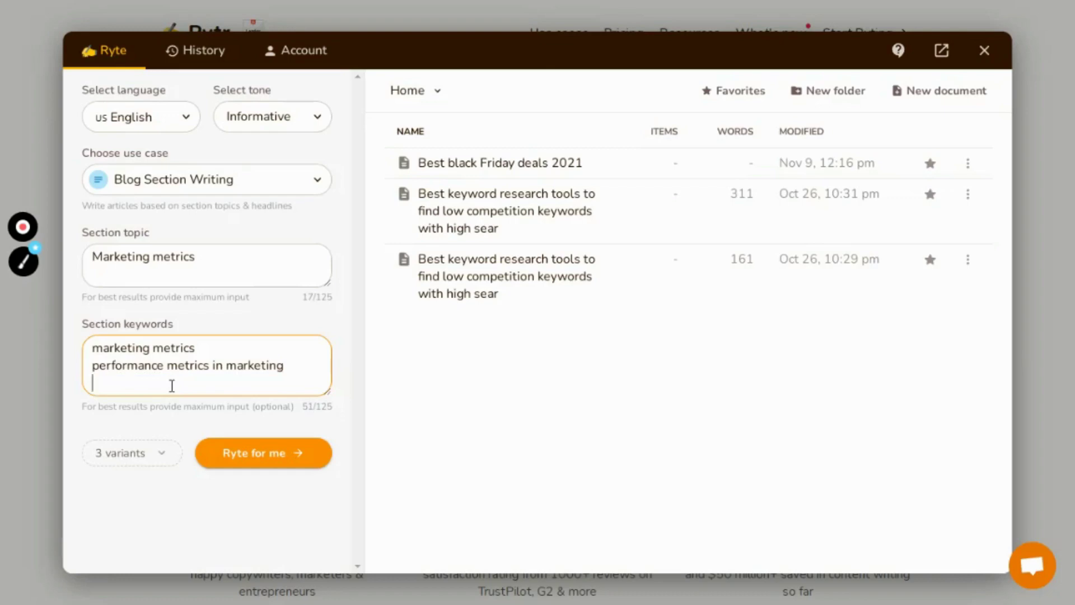
{"action": "type", "text": "marketing reo"}
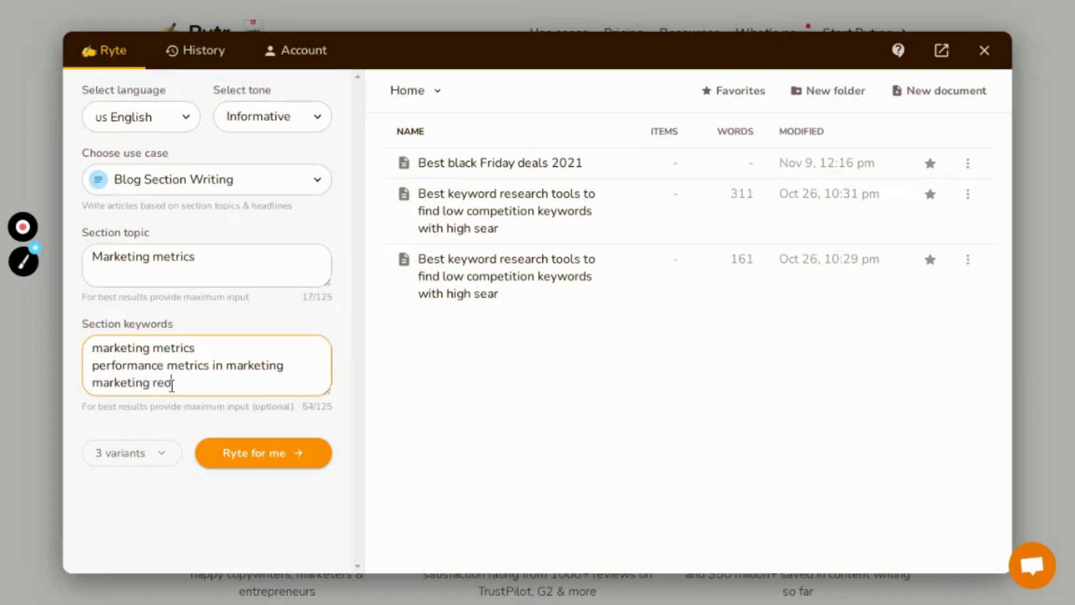
{"action": "key", "text": "BackSpace"}
{"action": "type", "text": "porting software"}
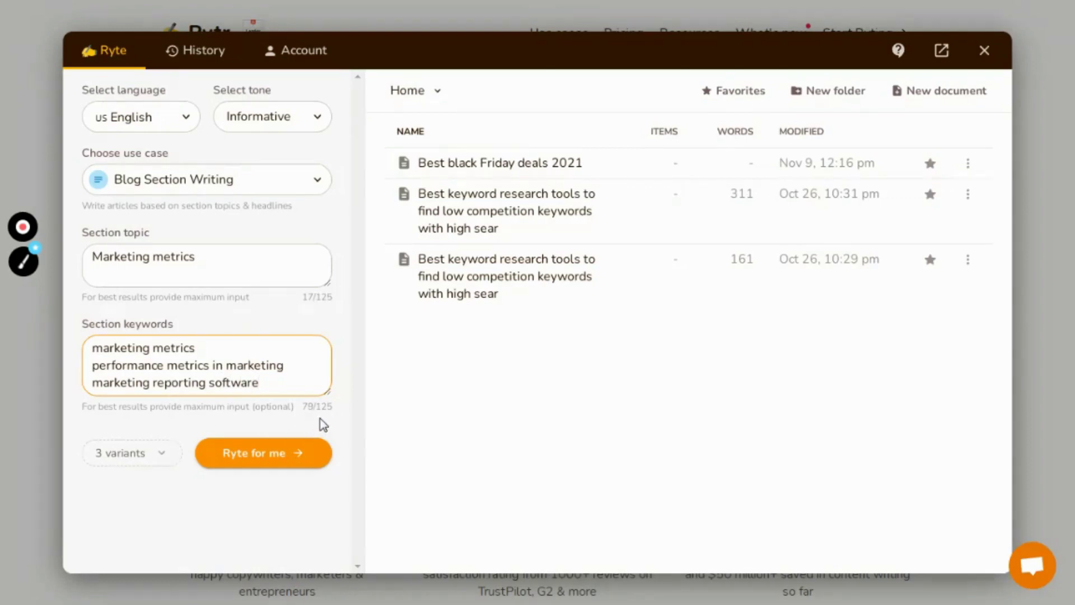
{"action": "left_click", "coordinate": [146, 454]}
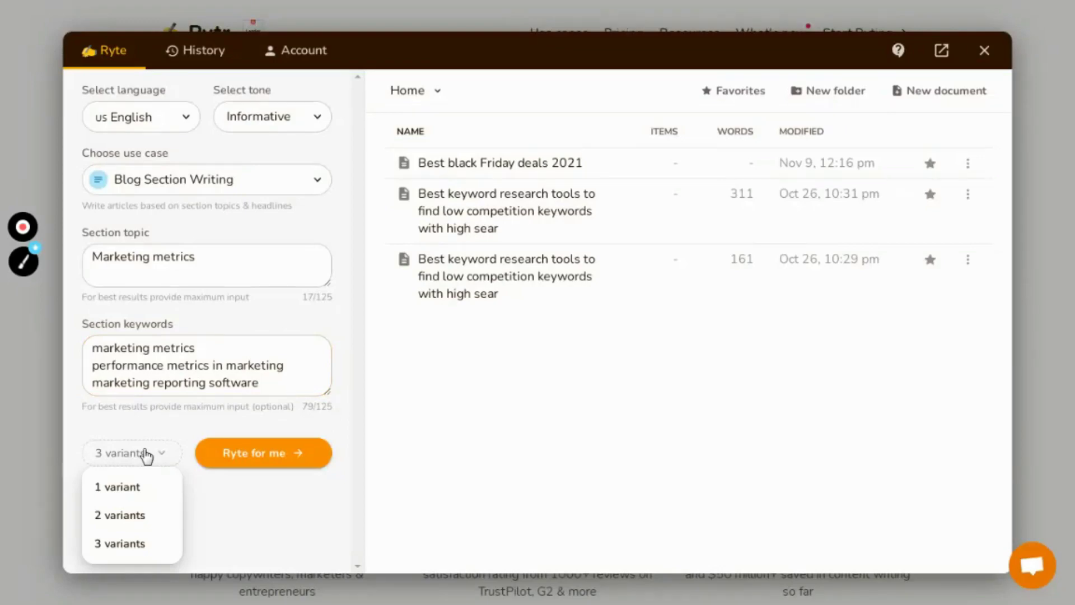
{"action": "left_click", "coordinate": [146, 455]}
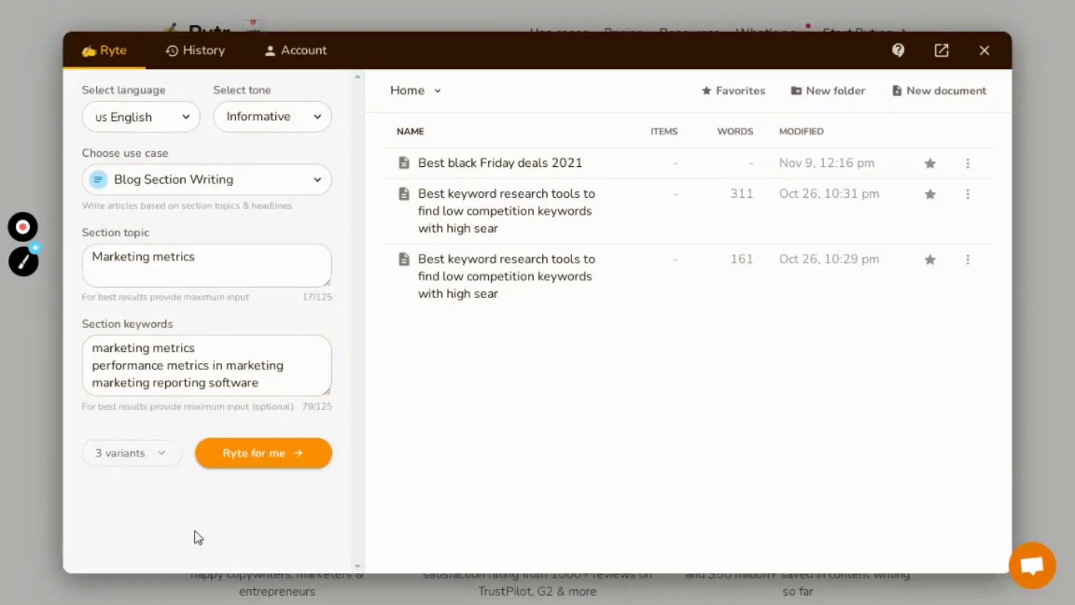
Generate three variants of the "Marketing metrics" blog section and read through the resulting text
{"action": "left_click", "coordinate": [269, 454]}
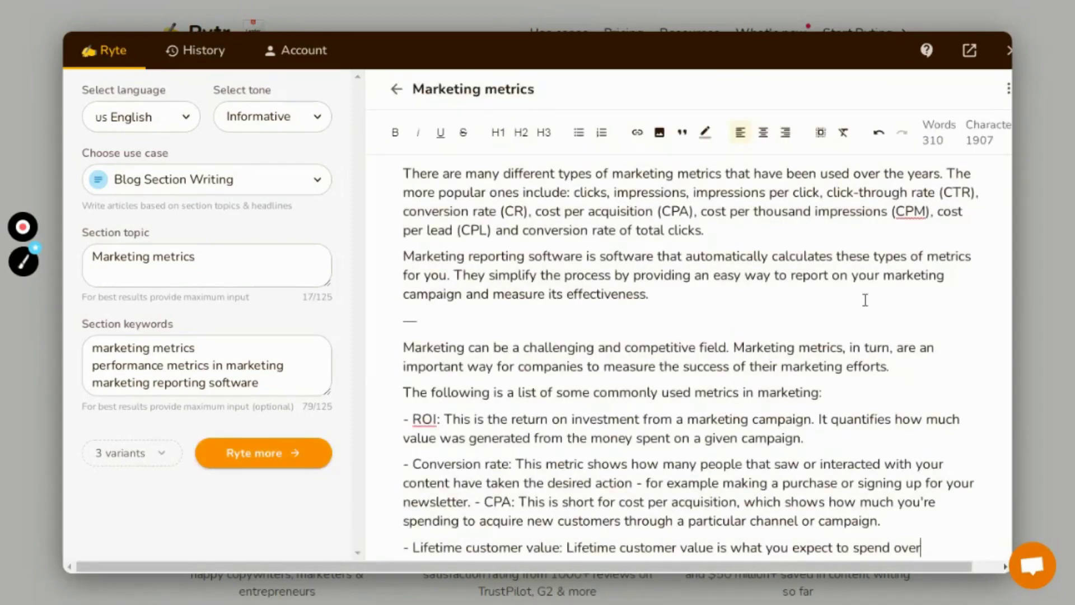
{"action": "scroll", "coordinate": [805, 292], "scroll_direction": "up", "scroll_amount": 3}
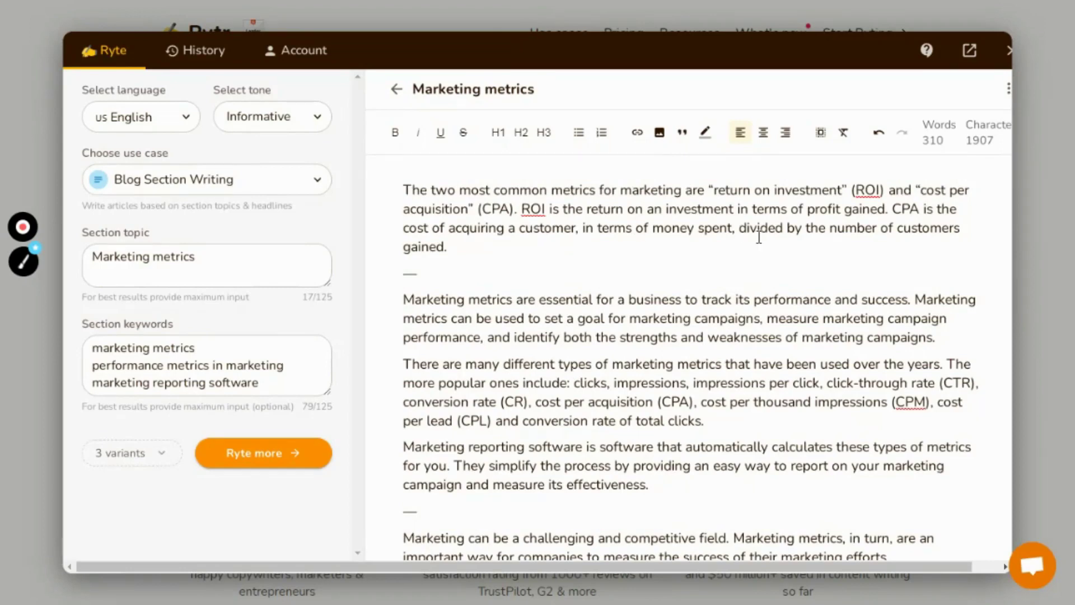
{"action": "scroll", "coordinate": [728, 240], "scroll_direction": "down", "scroll_amount": 1}
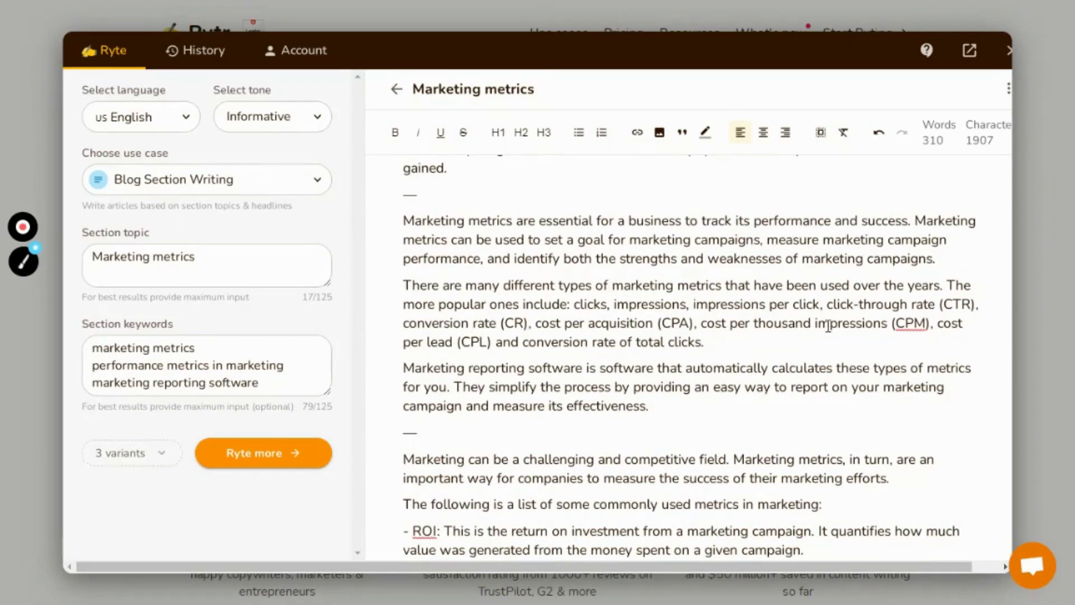
{"action": "scroll", "coordinate": [828, 326], "scroll_direction": "down", "scroll_amount": 2}
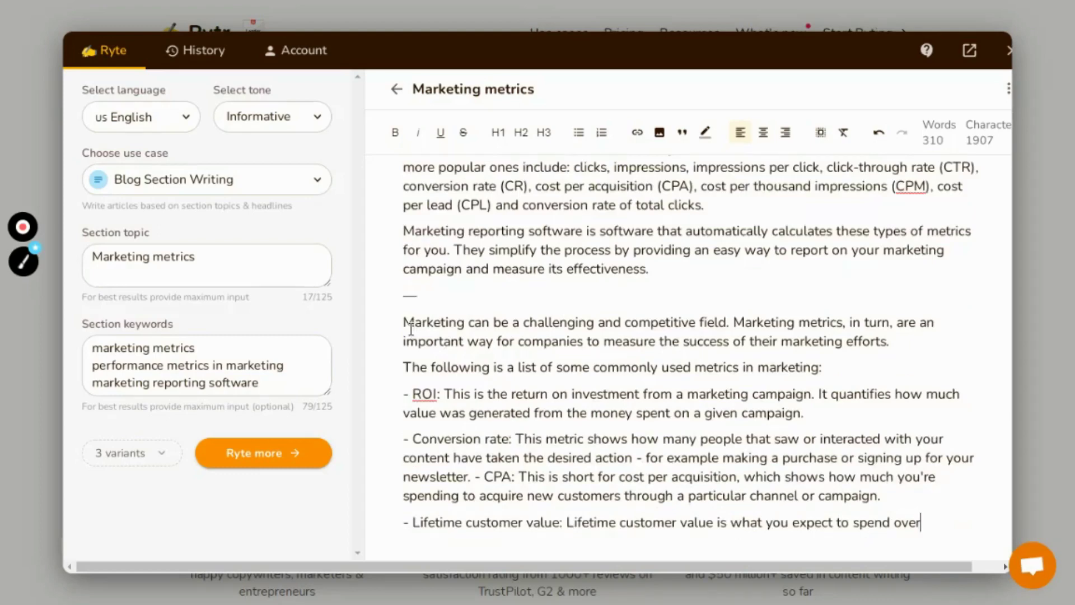
{"action": "scroll", "coordinate": [414, 329], "scroll_direction": "up", "scroll_amount": 3}
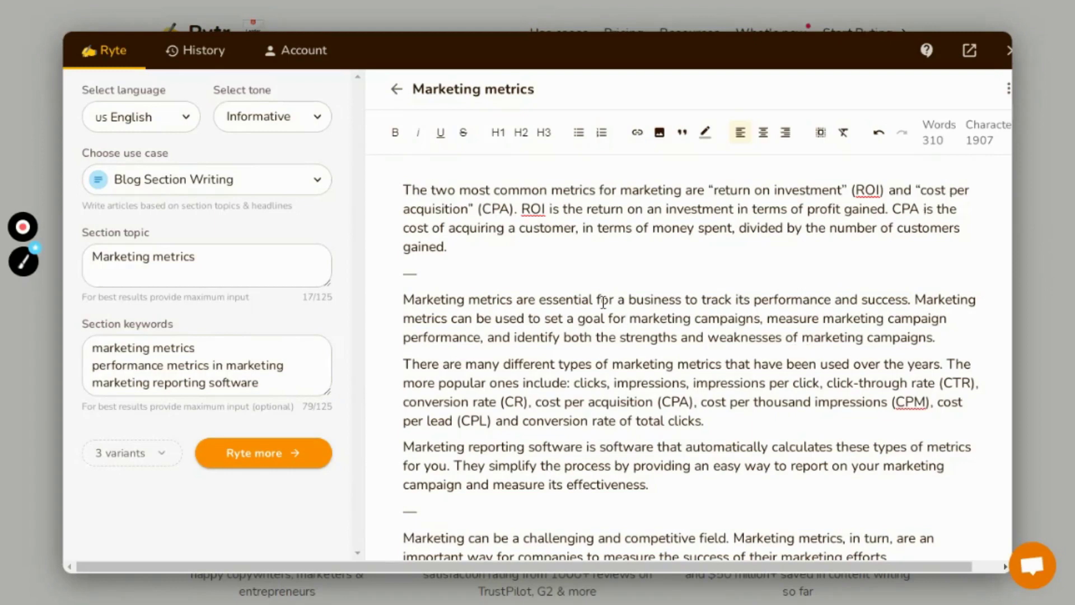
{"action": "scroll", "coordinate": [544, 327], "scroll_direction": "down", "scroll_amount": 4}
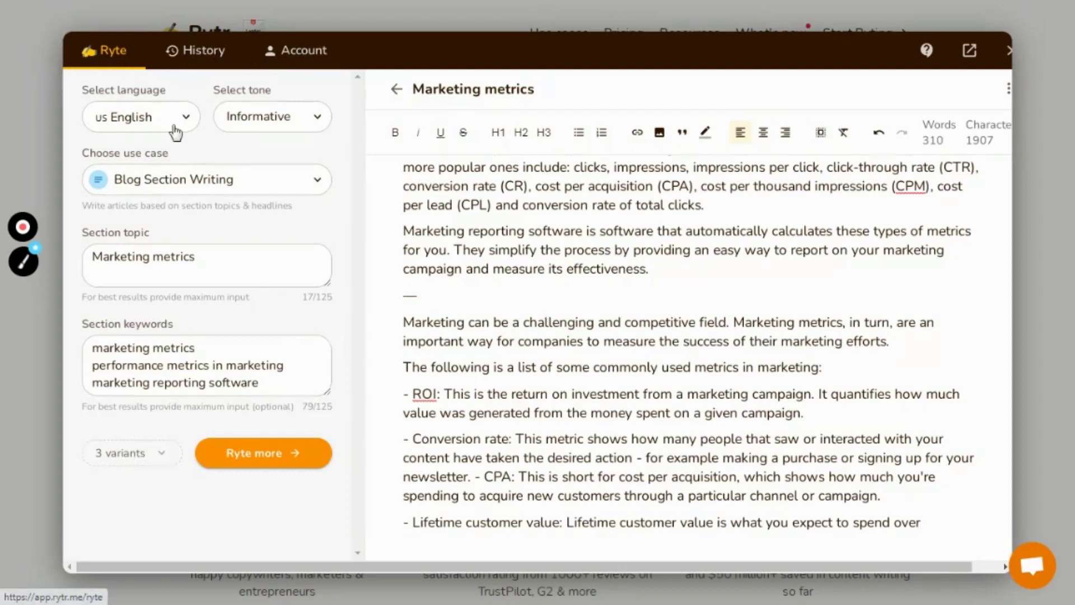
Open the "Marketing metrics" entry in the generation history and review its inputs and generated variants
{"action": "left_click", "coordinate": [199, 50]}
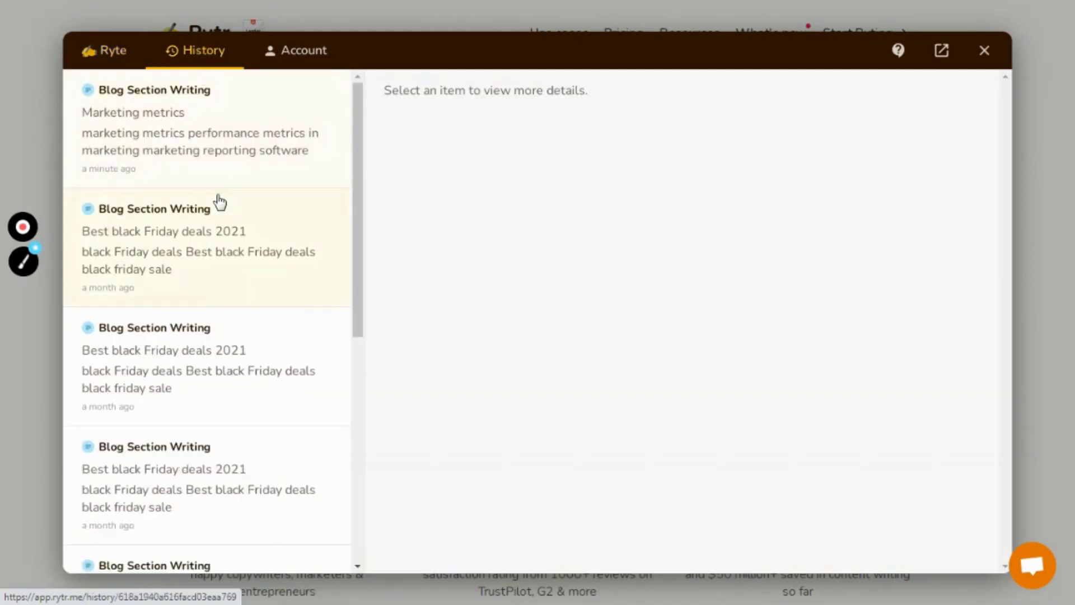
{"action": "left_click", "coordinate": [160, 144]}
{"action": "scroll", "coordinate": [607, 277], "scroll_direction": "down", "scroll_amount": 10}
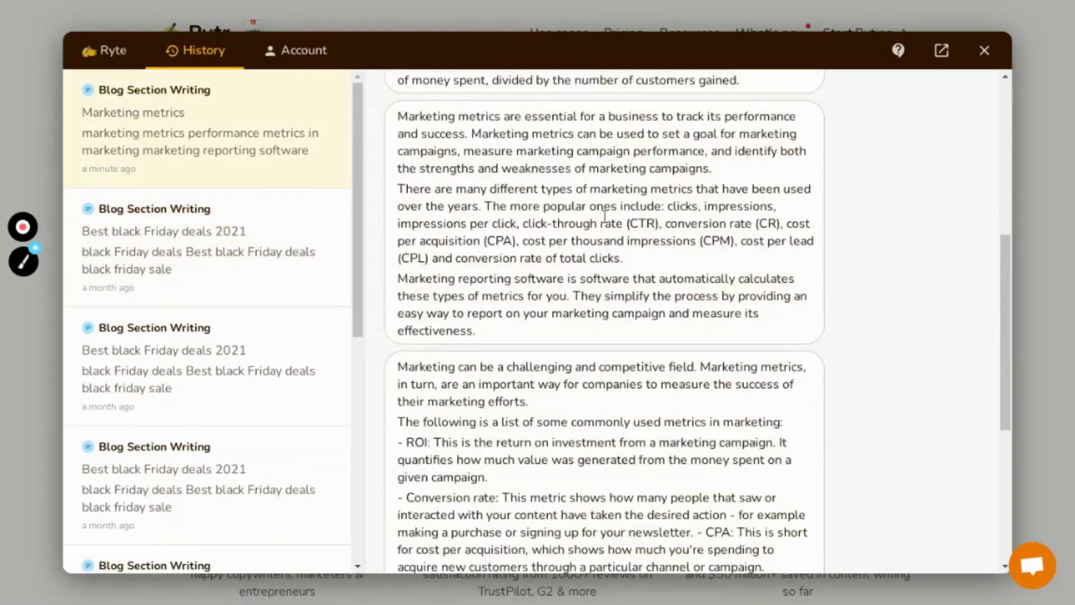
{"action": "scroll", "coordinate": [552, 333], "scroll_direction": "up", "scroll_amount": 10}
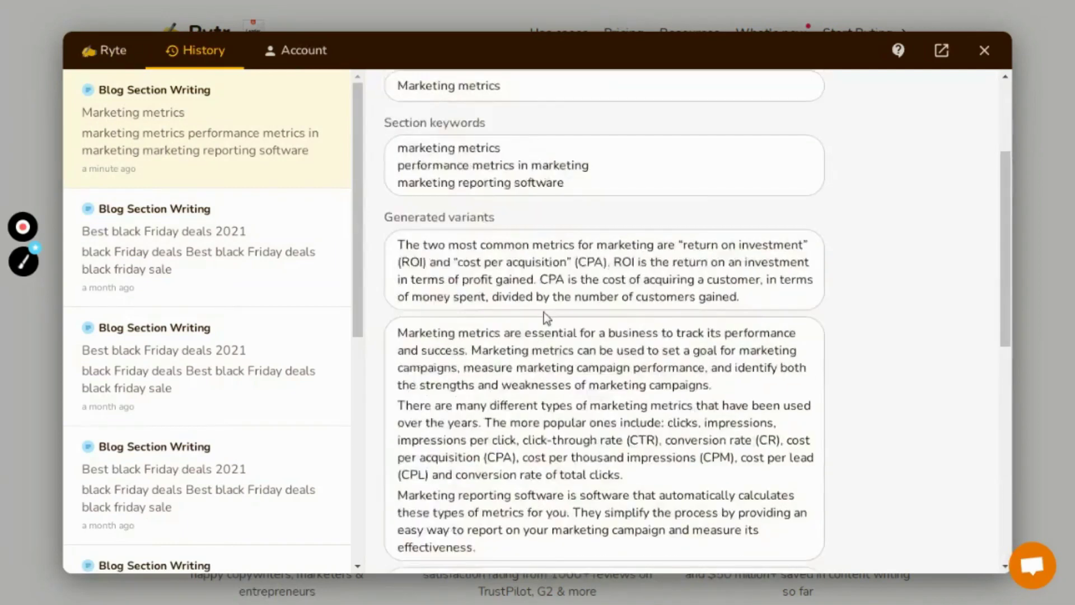
Check the account's credit usage and examine the rewards offered for posting reviews on external sites
{"action": "left_click", "coordinate": [317, 54]}
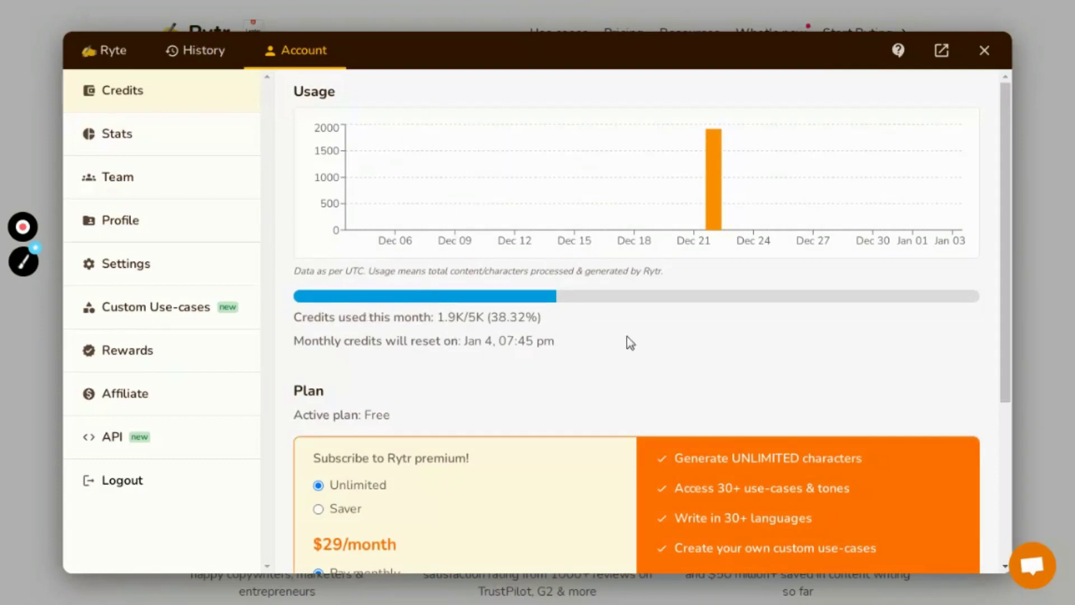
{"action": "left_click", "coordinate": [180, 346]}
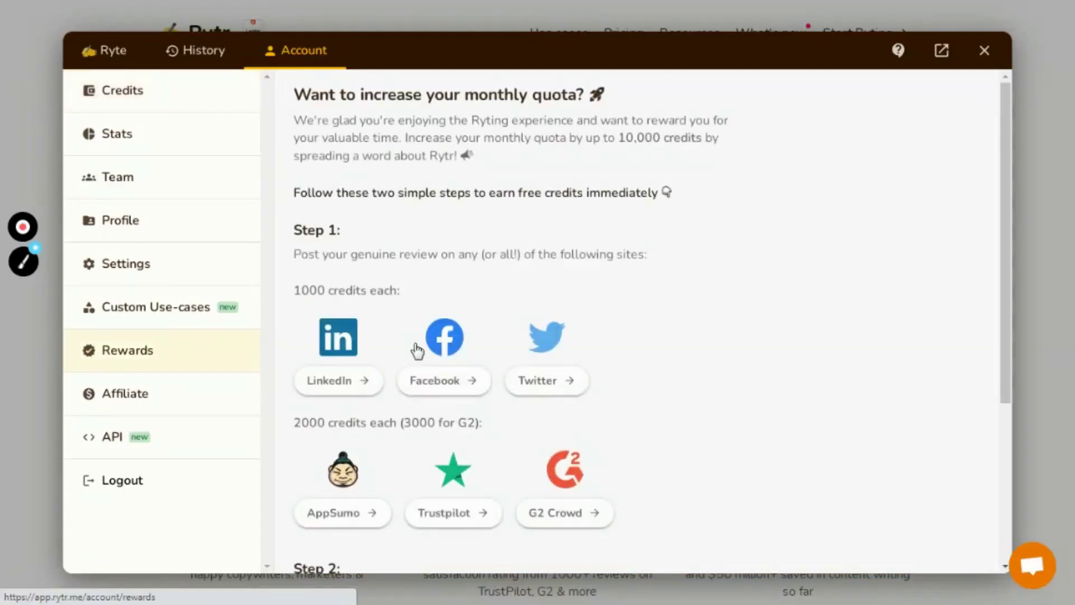
{"action": "scroll", "coordinate": [505, 252], "scroll_direction": "down", "scroll_amount": 2}
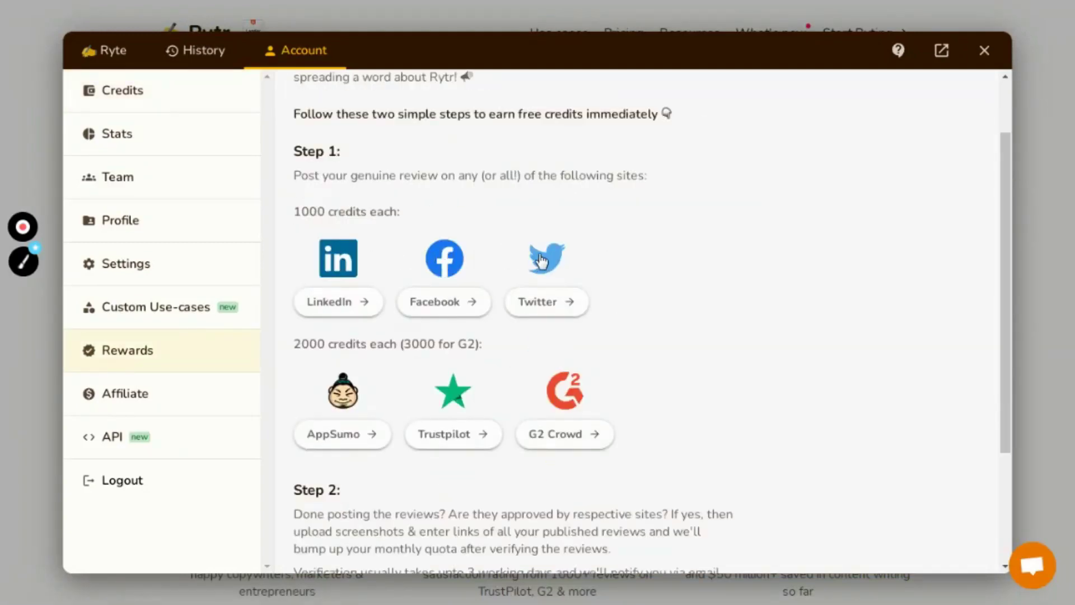
{"action": "scroll", "coordinate": [539, 263], "scroll_direction": "down", "scroll_amount": 4}
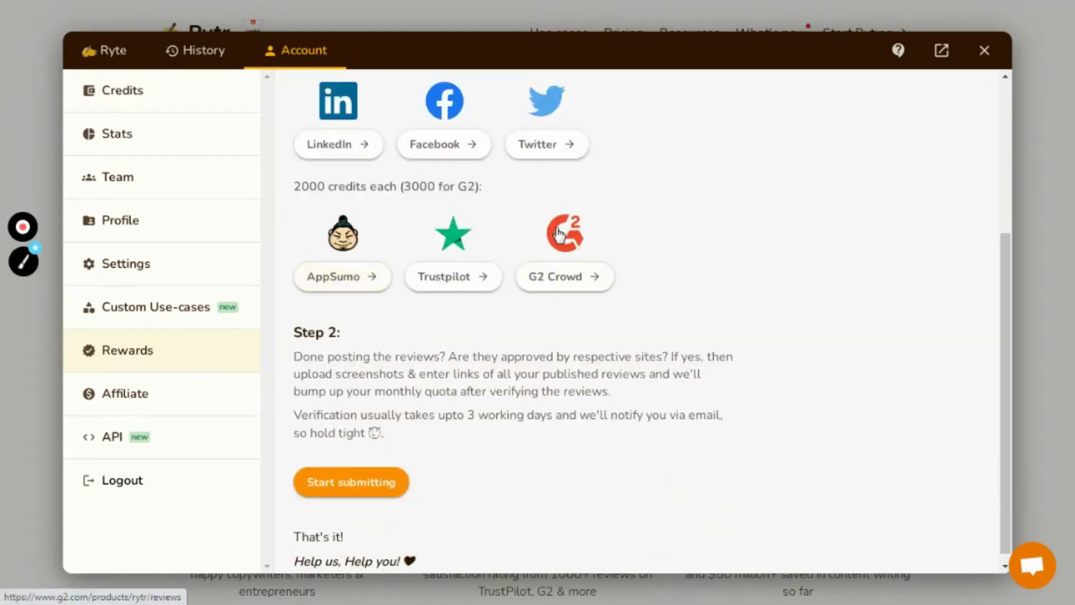
{"action": "scroll", "coordinate": [559, 234], "scroll_direction": "up", "scroll_amount": 2}
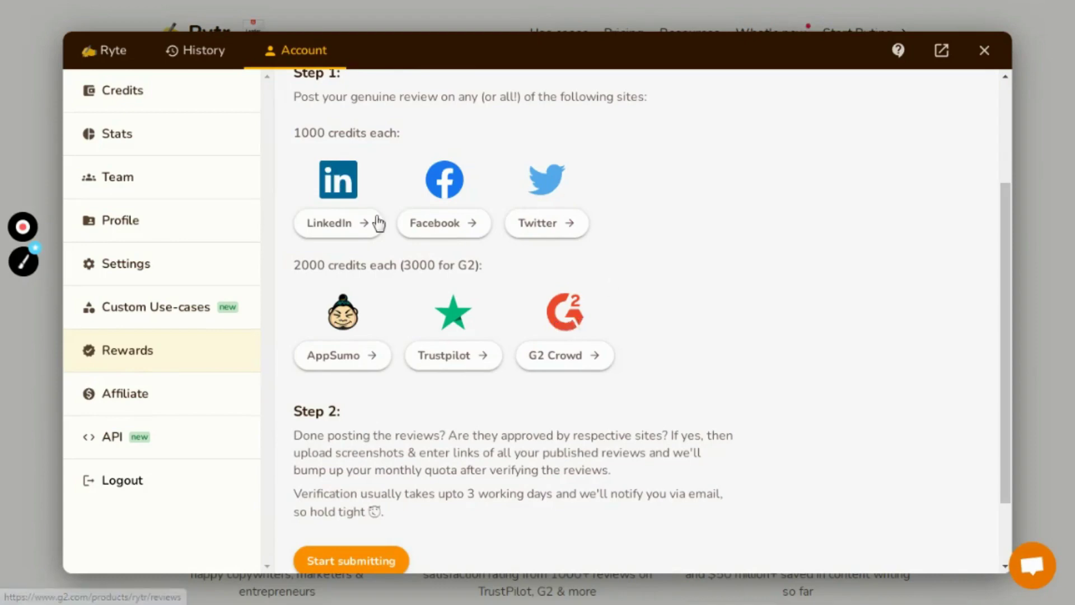
{"action": "scroll", "coordinate": [593, 281], "scroll_direction": "up", "scroll_amount": 2}
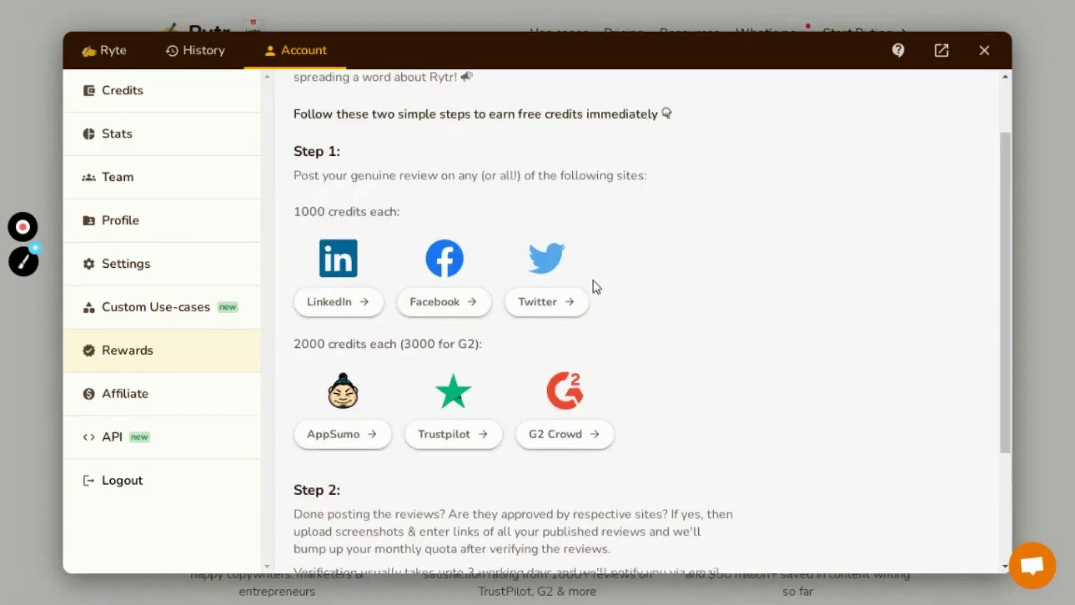
{"action": "scroll", "coordinate": [589, 281], "scroll_direction": "down", "scroll_amount": 4}
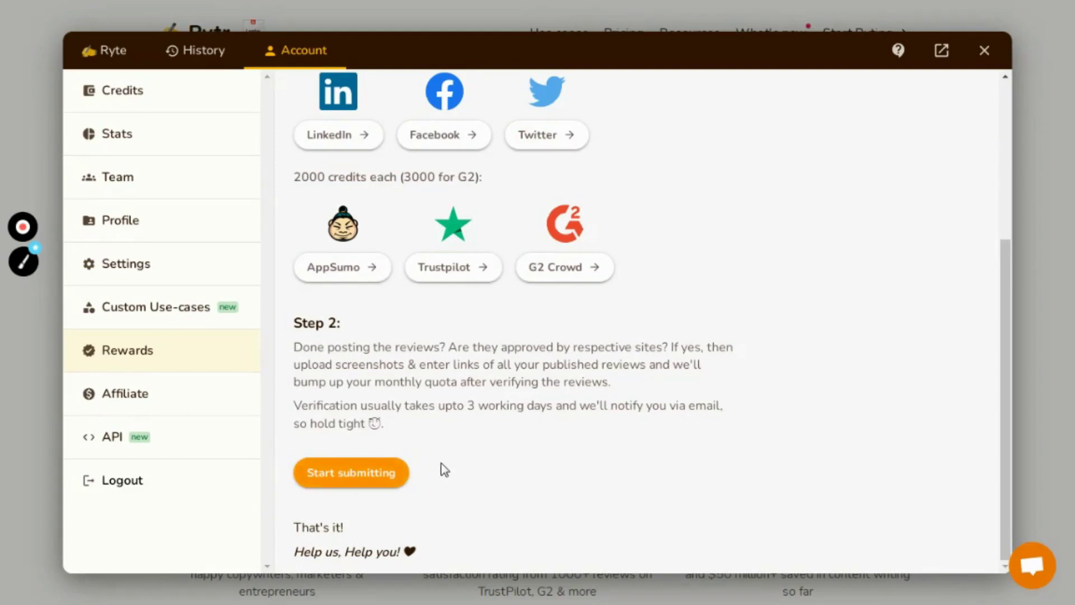
Start a review submission for free credits and inspect the website choices for Review #1 without selecting one
{"action": "left_click", "coordinate": [321, 473]}
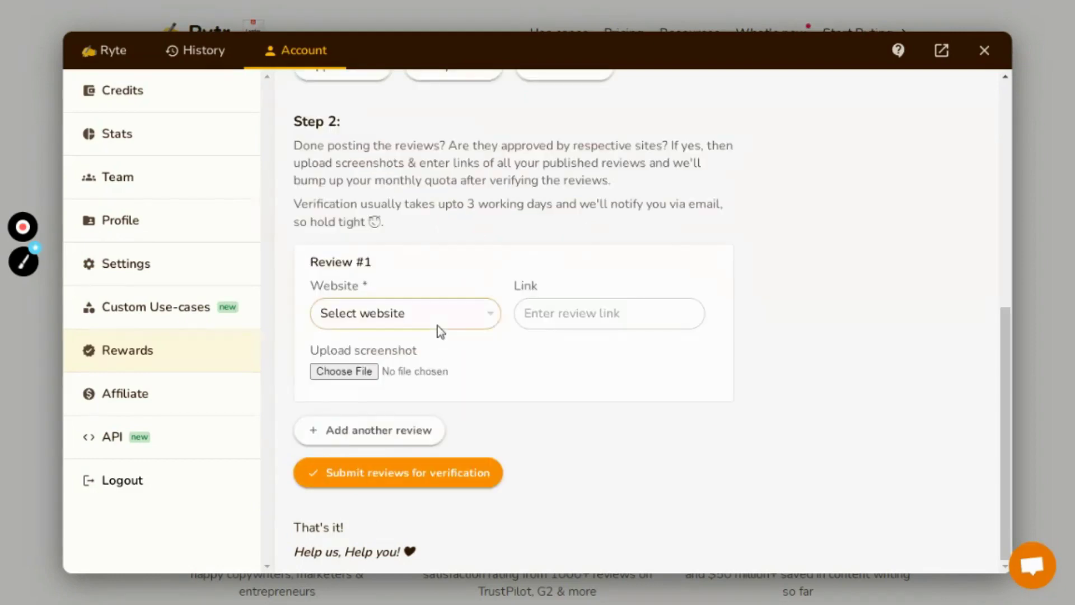
{"action": "left_click", "coordinate": [439, 327]}
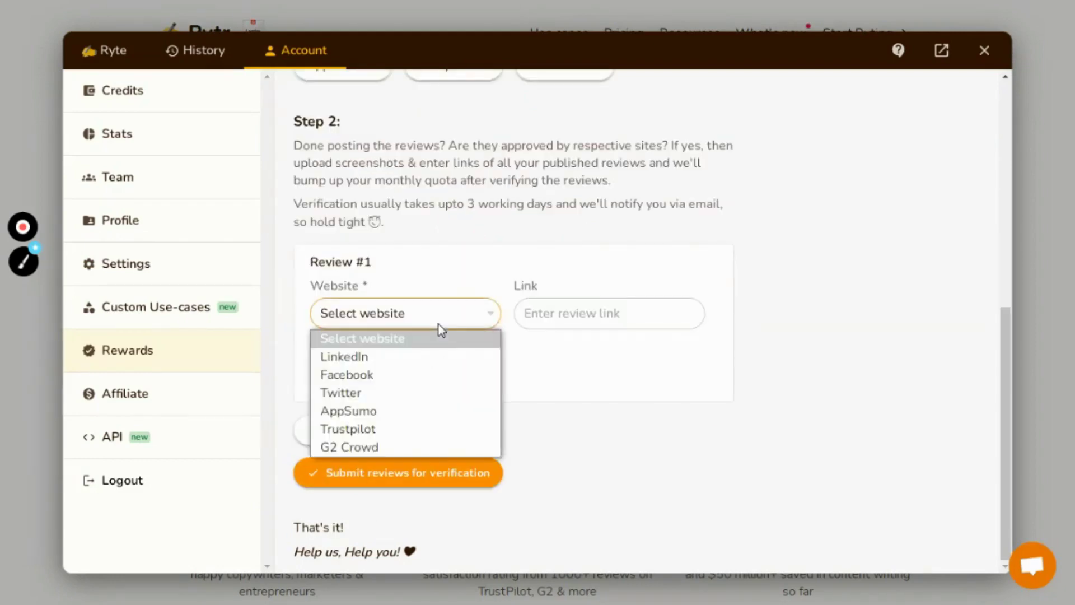
{"action": "left_click", "coordinate": [439, 327]}
{"action": "left_click", "coordinate": [562, 327]}
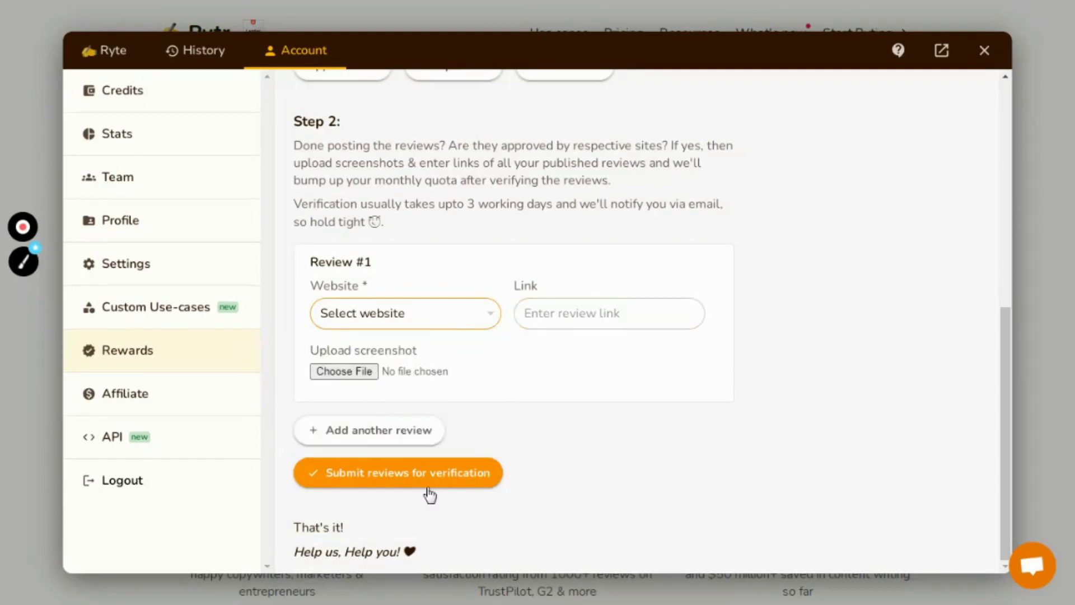
{"action": "scroll", "coordinate": [777, 378], "scroll_direction": "up", "scroll_amount": 5}
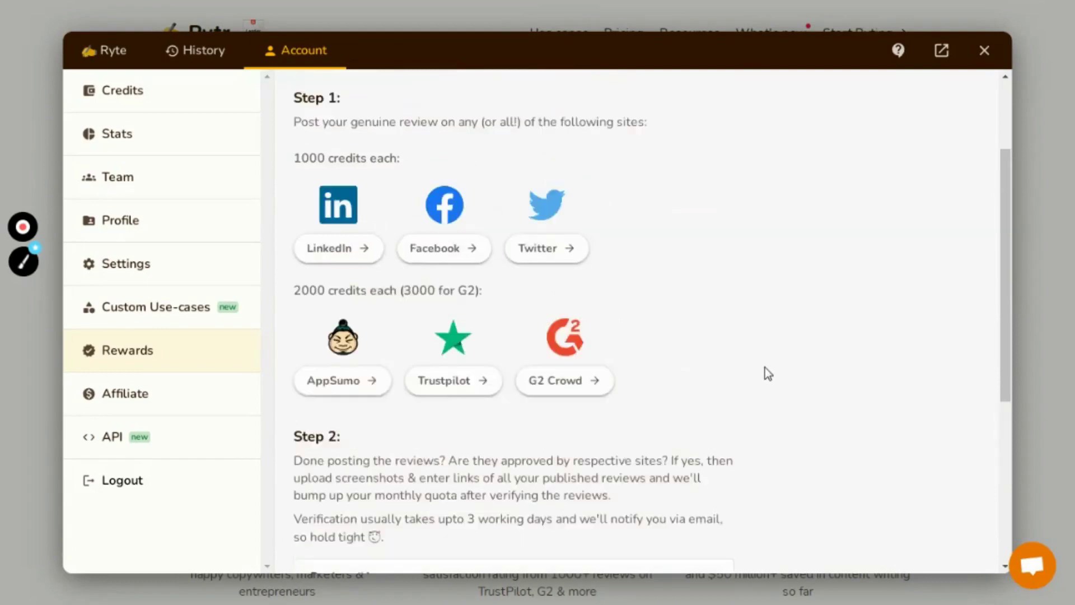
{"action": "scroll", "coordinate": [768, 373], "scroll_direction": "up", "scroll_amount": 3}
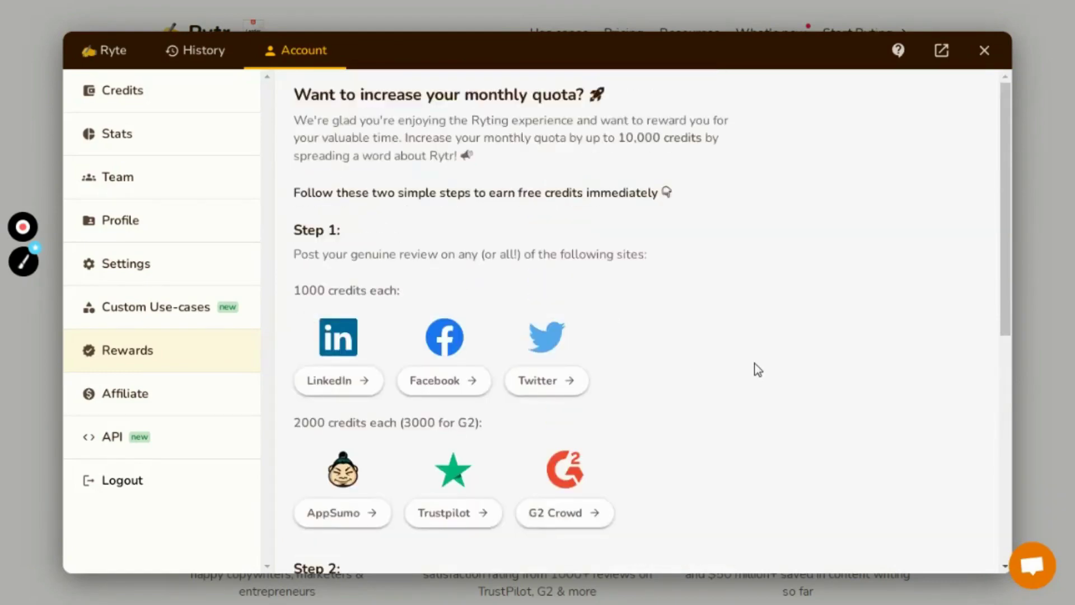